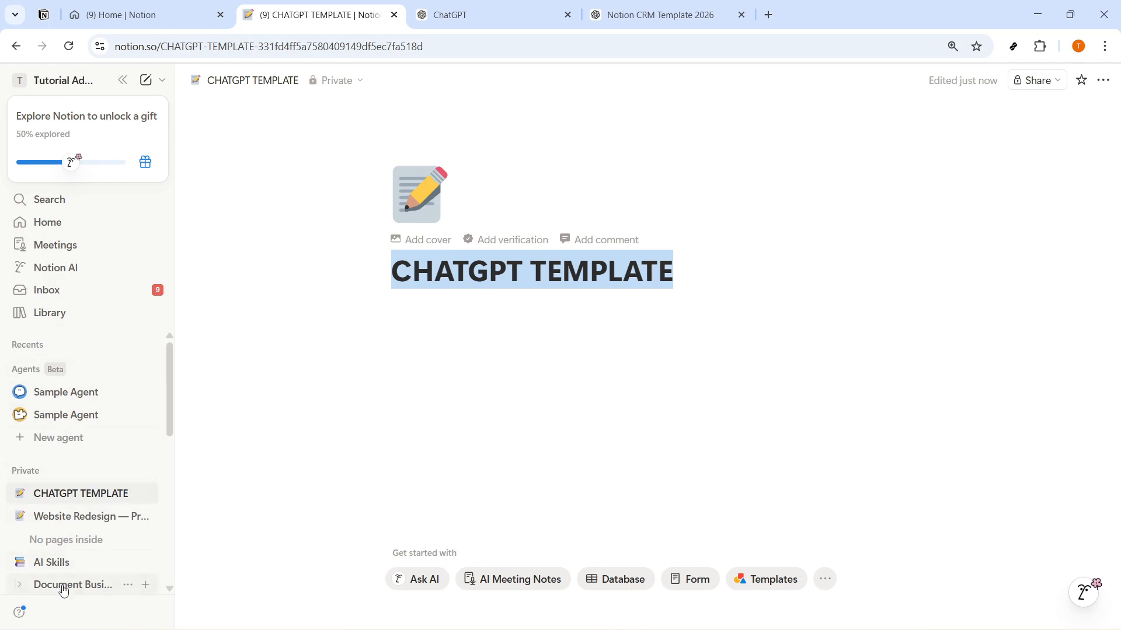
# Collapse the Private section in the Notion page list
pyautogui.click(38, 471)
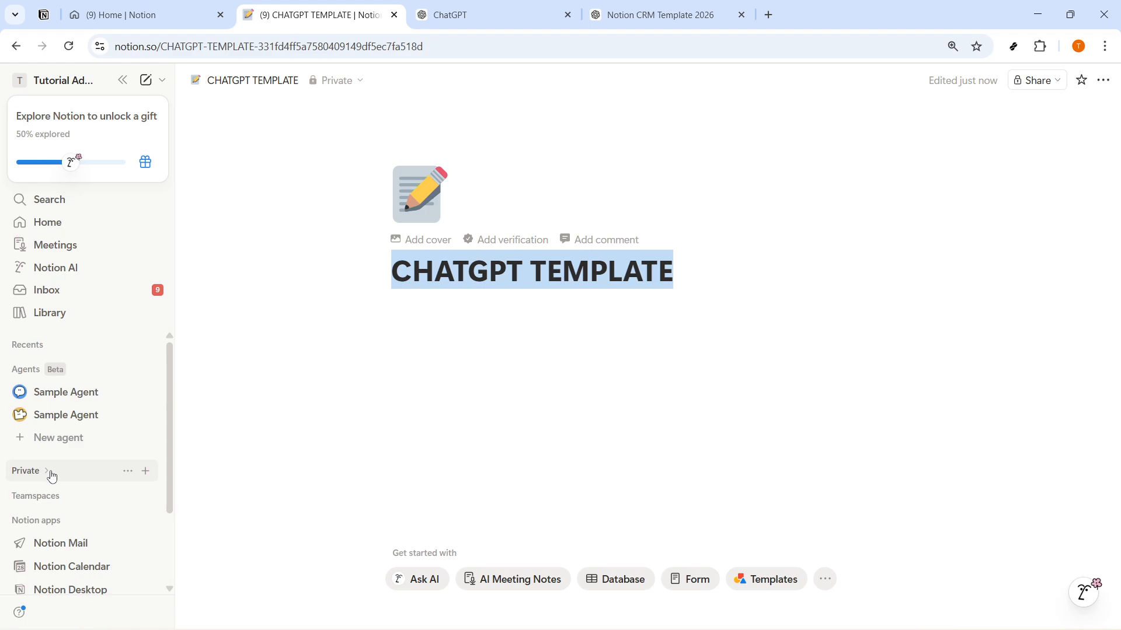
pyautogui.click(52, 476)
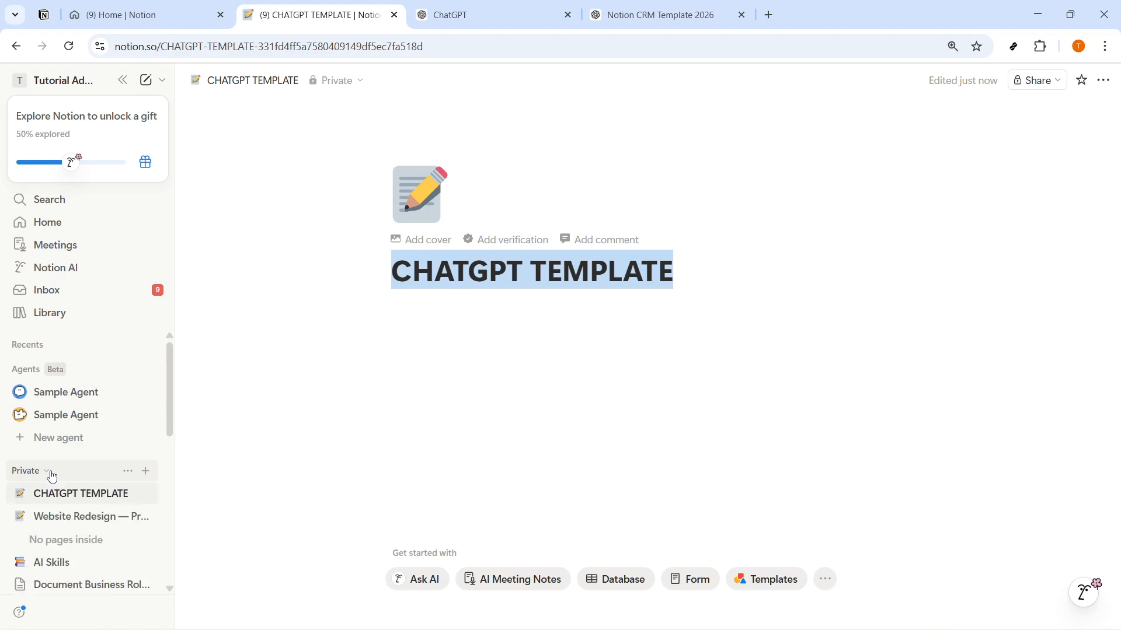
pyautogui.click(52, 476)
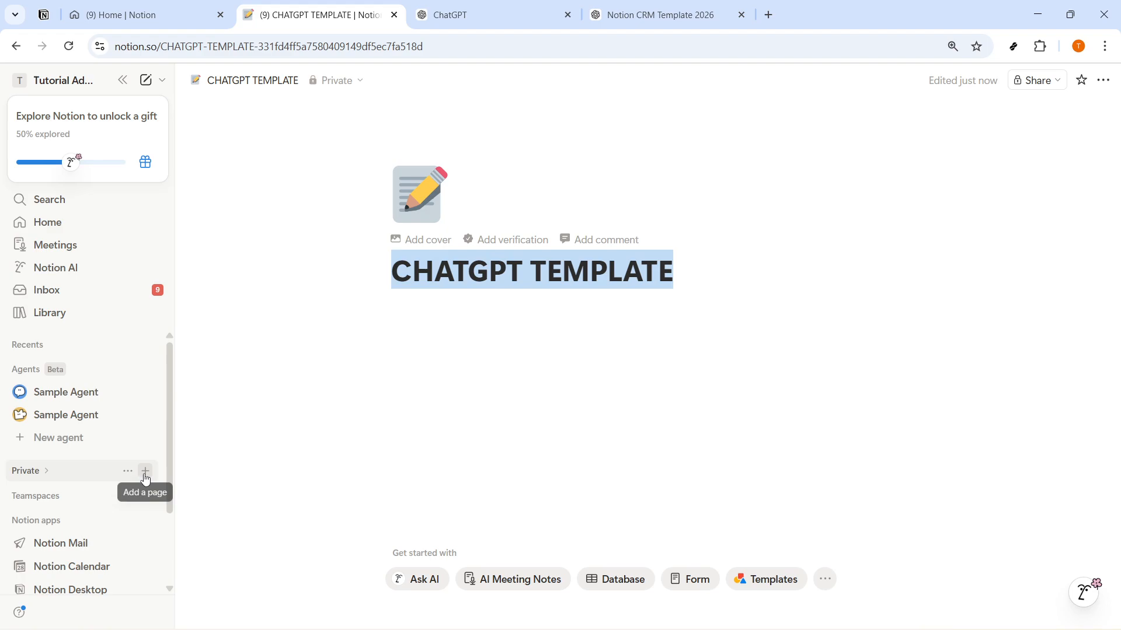
# Switch to ChatGPT, enter a Notion Solutions Architect prompt requesting a [Insert Template Name, e.g., CRM] for a 2026 workflow in structured Markdown, and copy it
pyautogui.hotkey('ctrl', 'Tab')
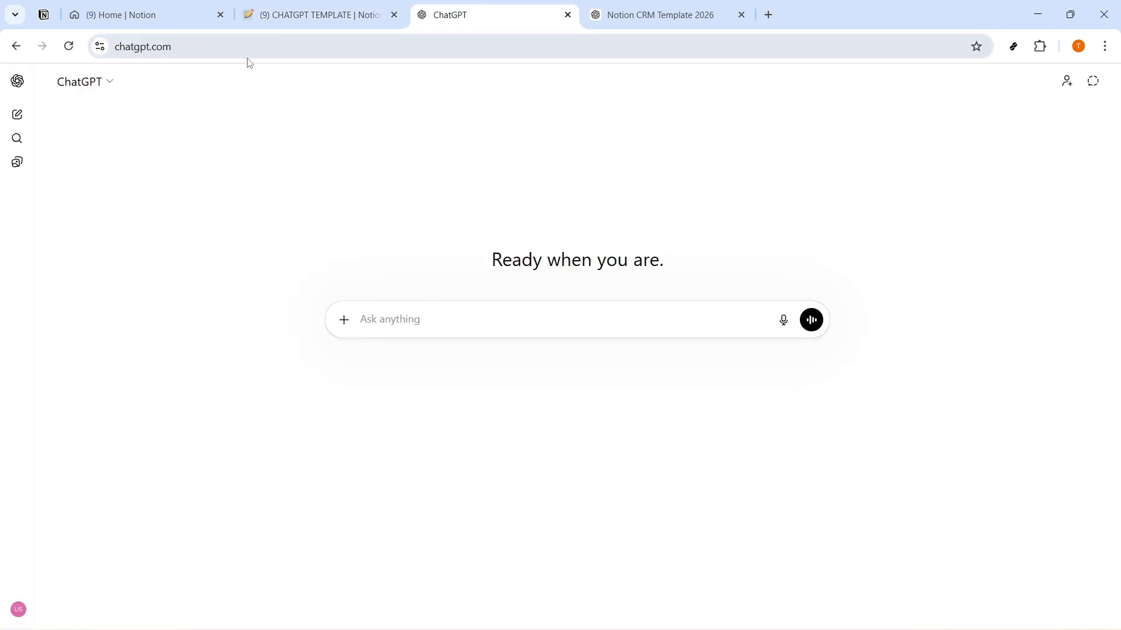
pyautogui.hotkey('ctrl', 'l')
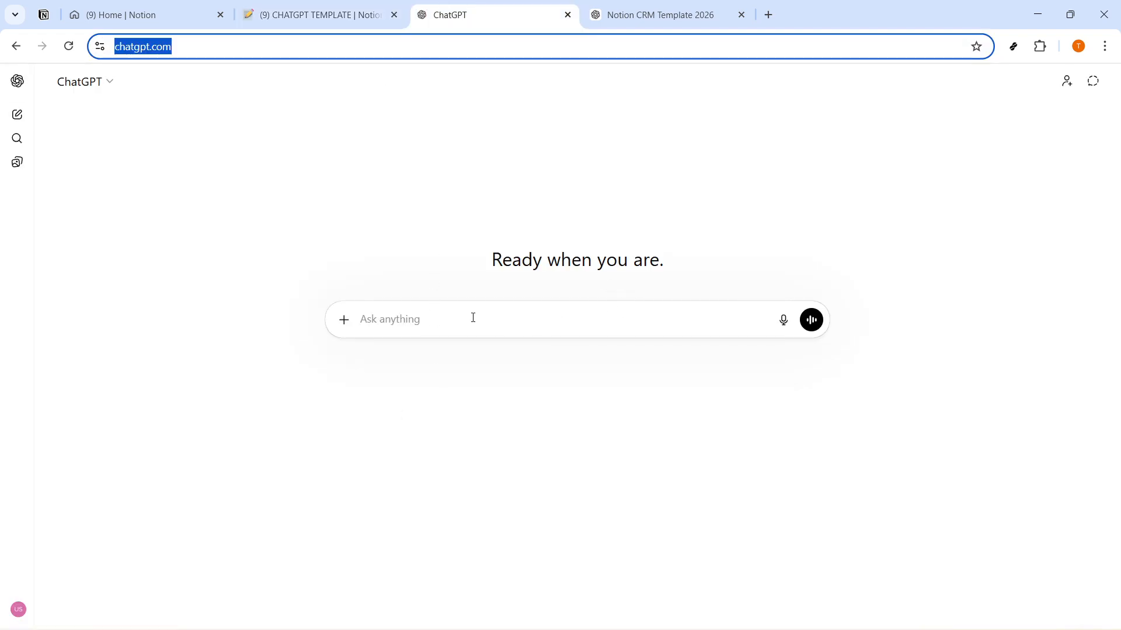
pyautogui.click(474, 318)
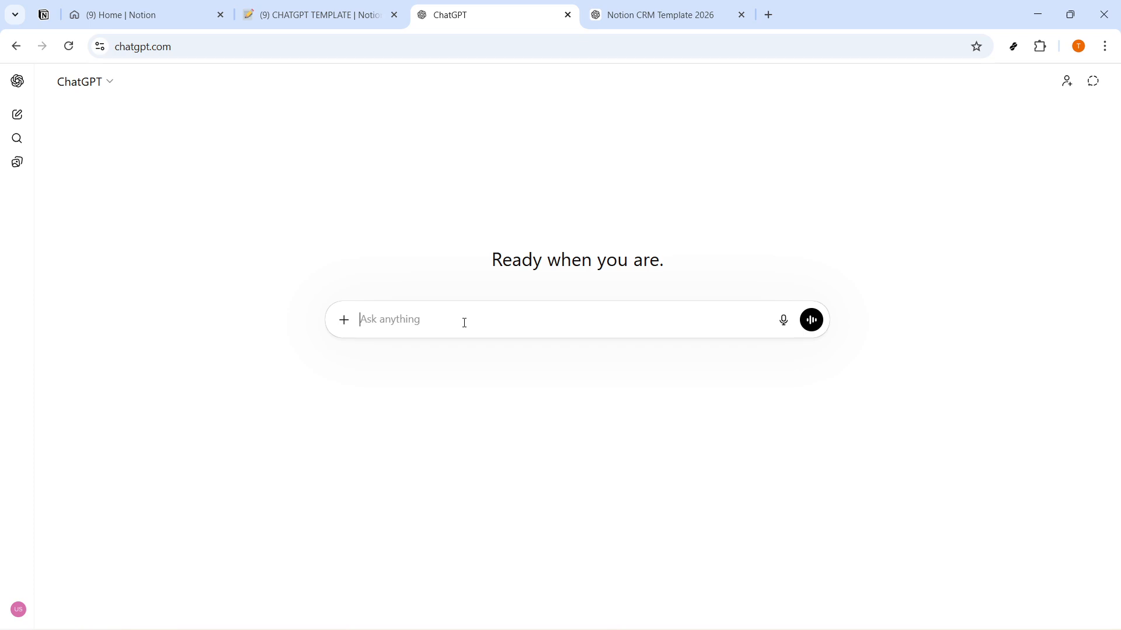
pyautogui.write('Act as a Notion Solutions Architect. Design a [Insert Template Name, e.g., CRM] for a 2026 workflow. List every database, property name, and relation needed in a structured Markdown format.')
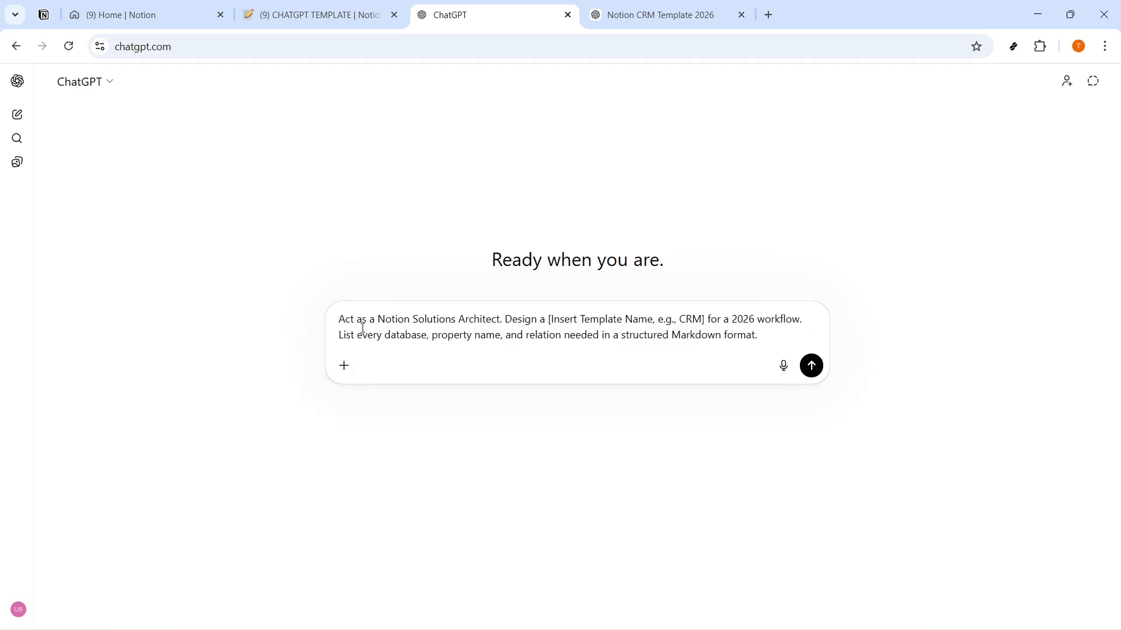
pyautogui.hotkey('ctrl', 'a')
pyautogui.hotkey('ctrl', 'c')
# Shorten the template-name placeholder in the prompt to [CRM]
pyautogui.click(733, 319)
pyautogui.moveTo(702, 323); pyautogui.dragTo(550, 324)
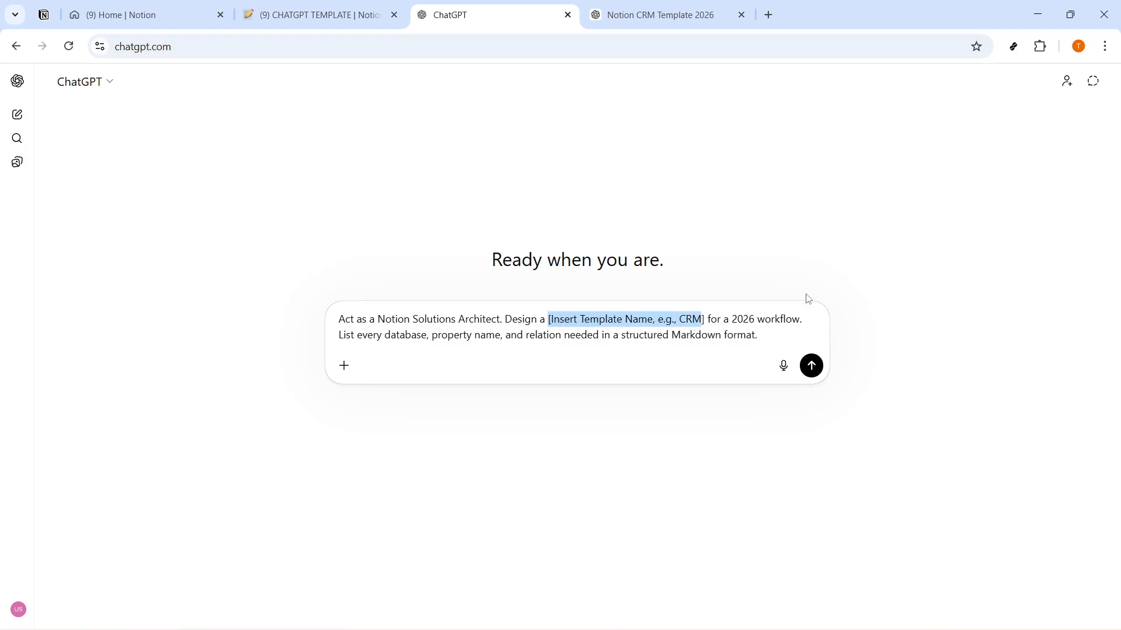
pyautogui.click(704, 321)
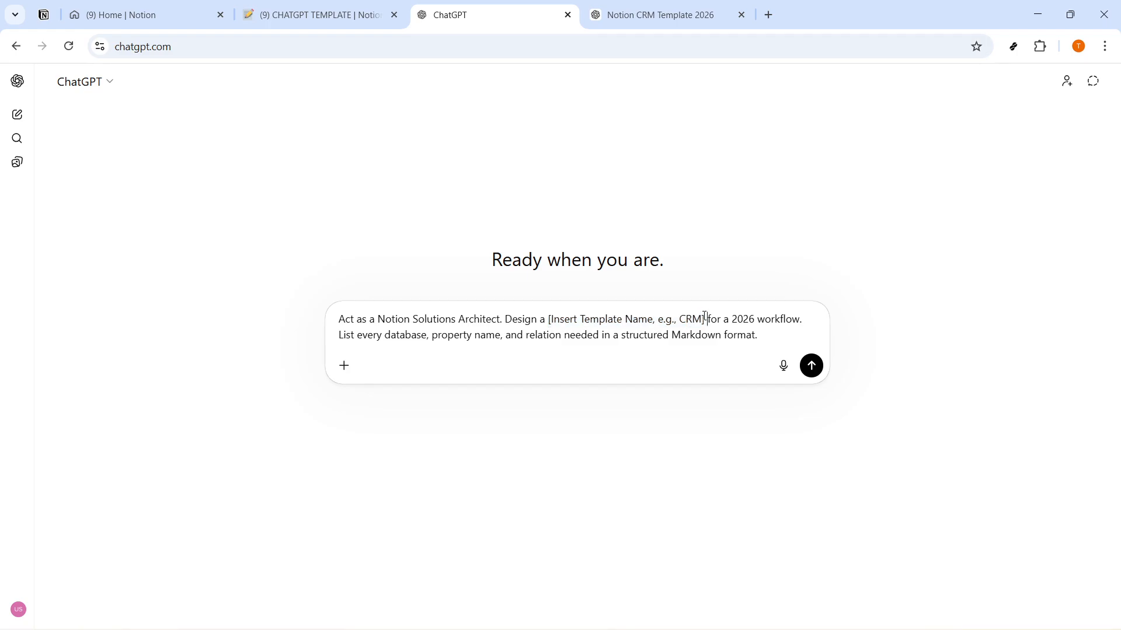
pyautogui.moveTo(703, 321); pyautogui.dragTo(548, 320)
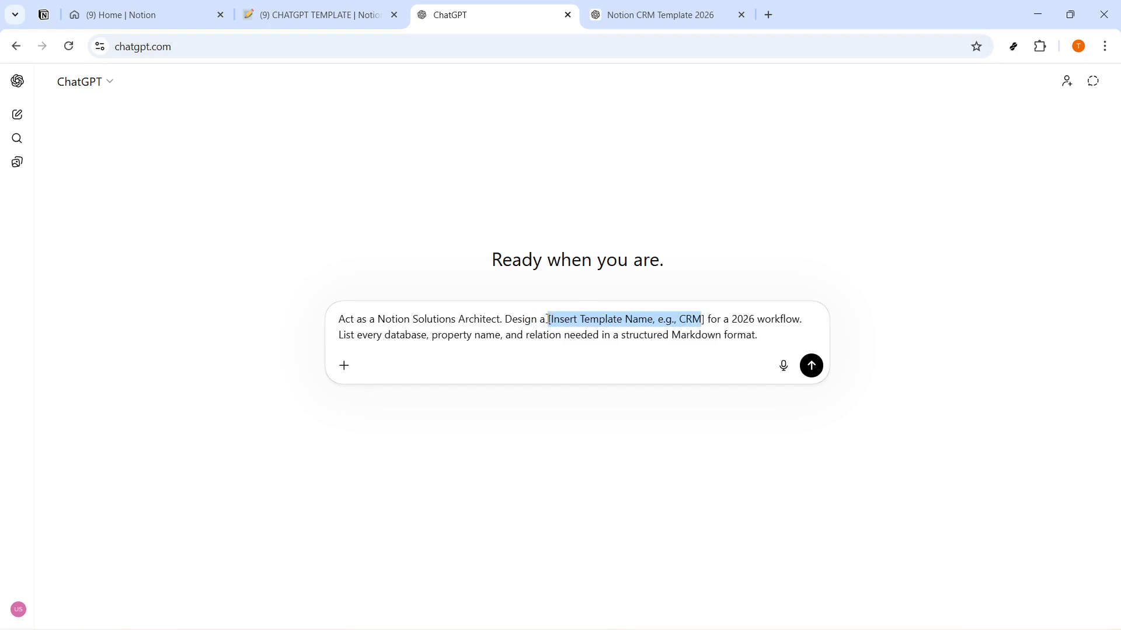
pyautogui.click(683, 321)
pyautogui.moveTo(678, 321); pyautogui.dragTo(553, 322)
pyautogui.press('BackSpace')
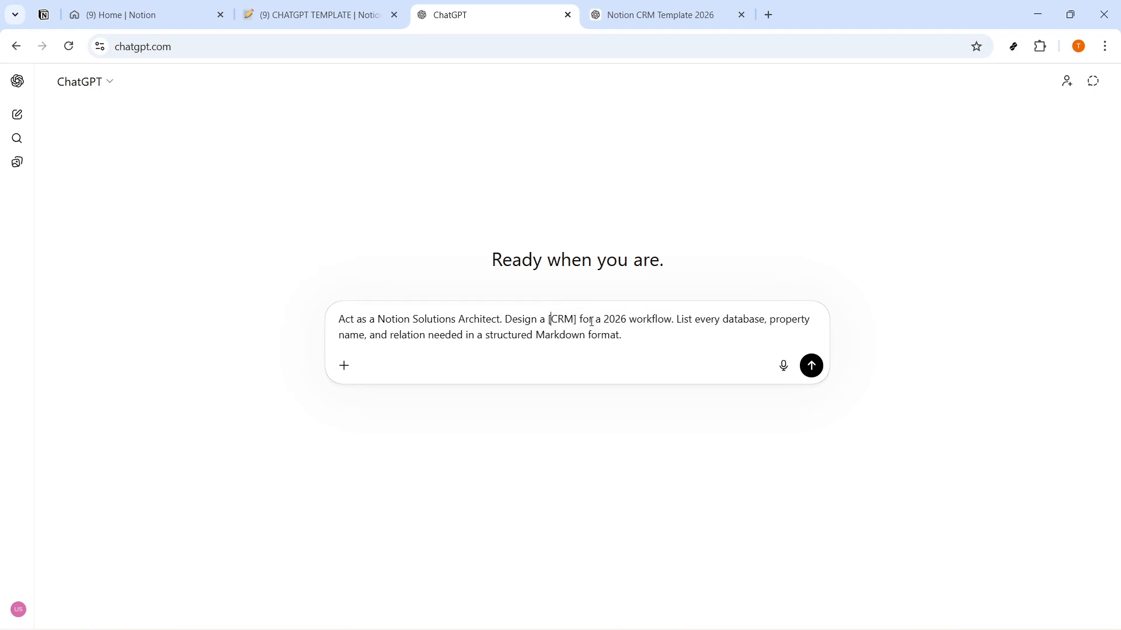
# Replace the whole prompt with the copied original containing the full template-name placeholder, and send it
pyautogui.moveTo(648, 335); pyautogui.dragTo(307, 323)
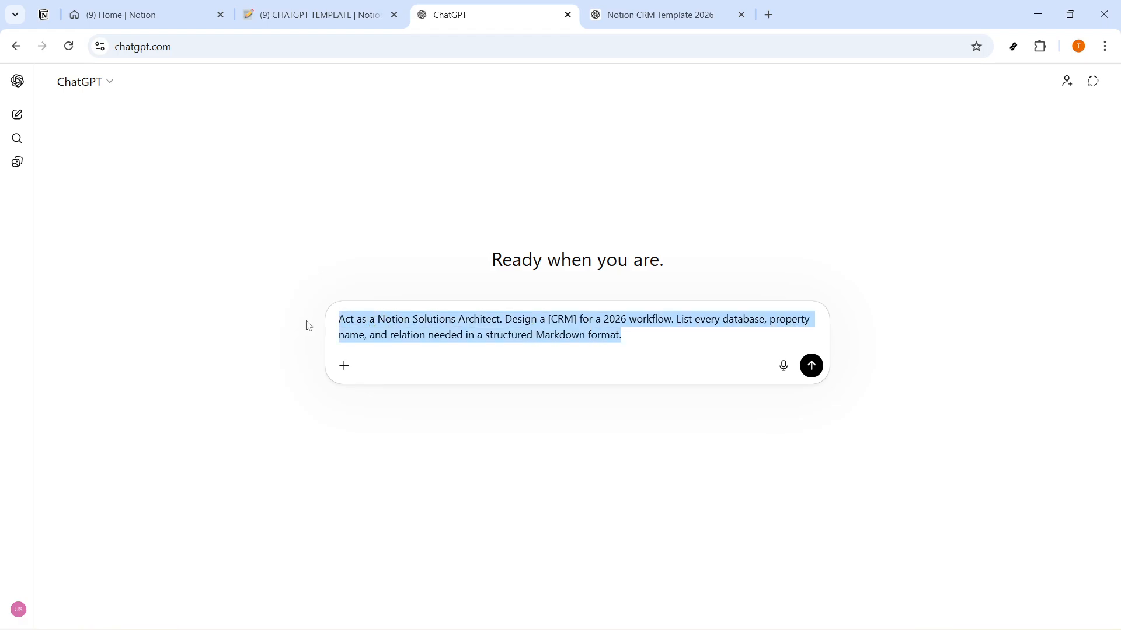
pyautogui.click(633, 336)
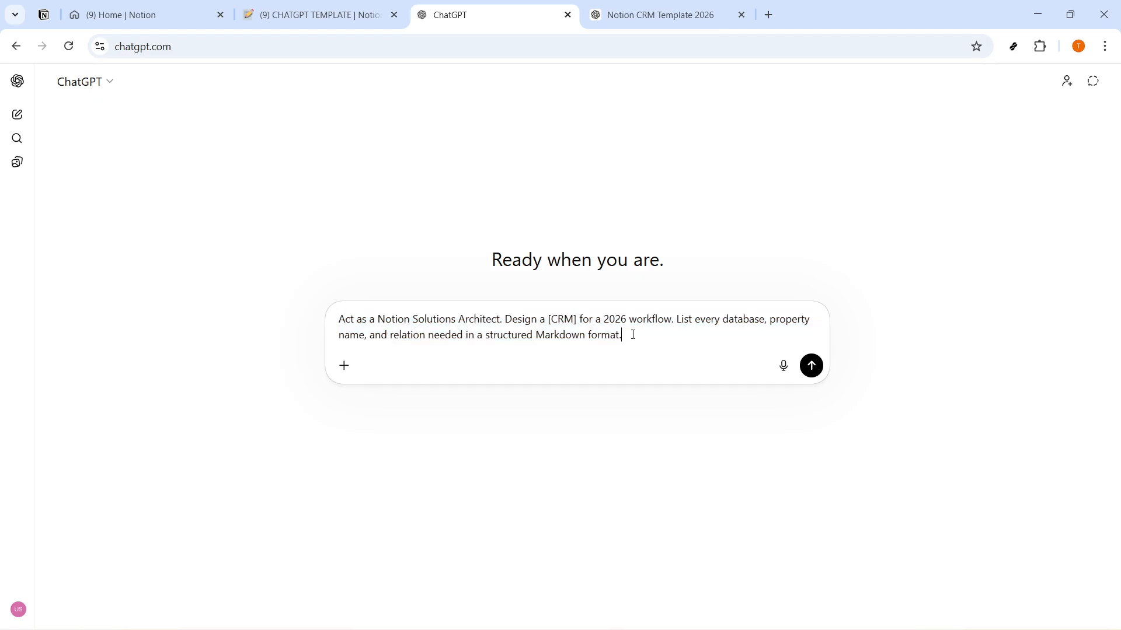
pyautogui.hotkey('ctrl', 'a')
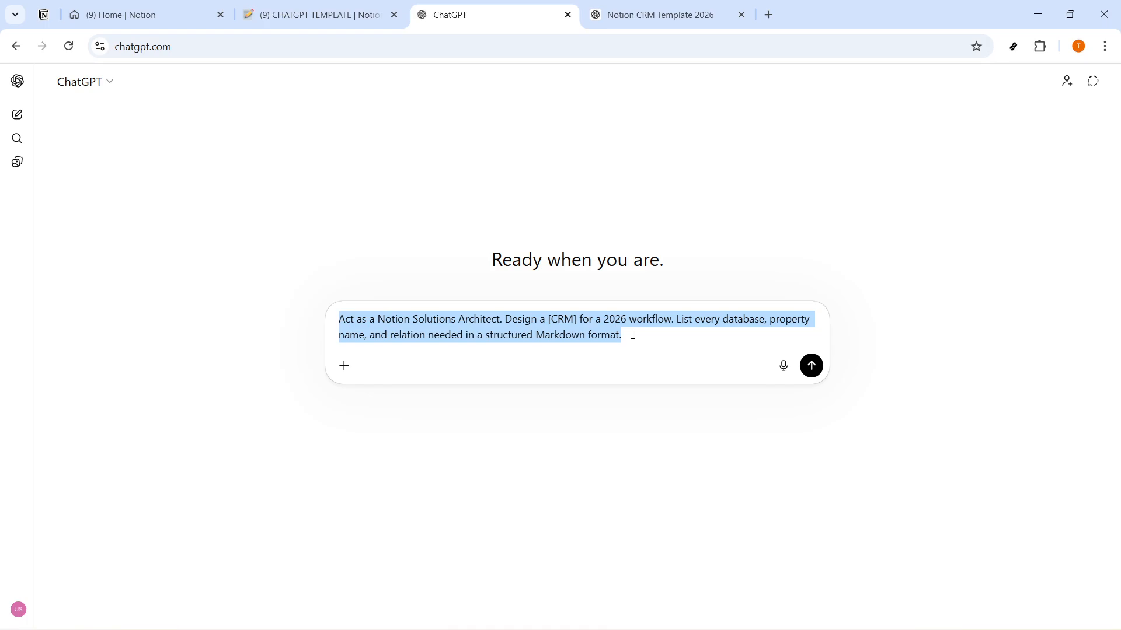
pyautogui.hotkey('ctrl', 'v')
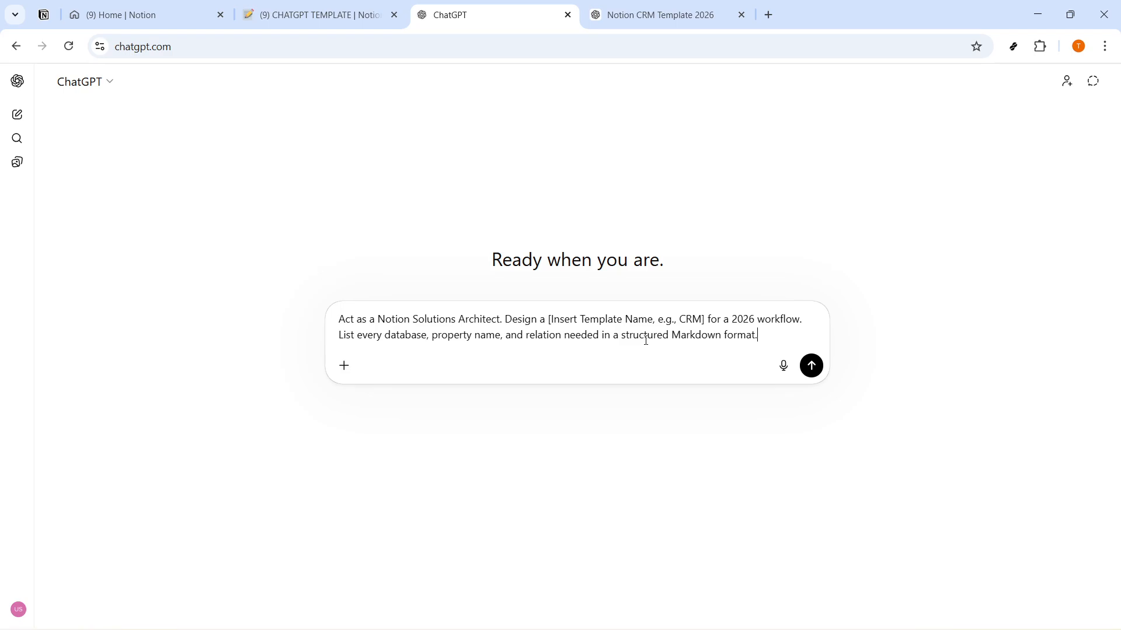
pyautogui.click(811, 366)
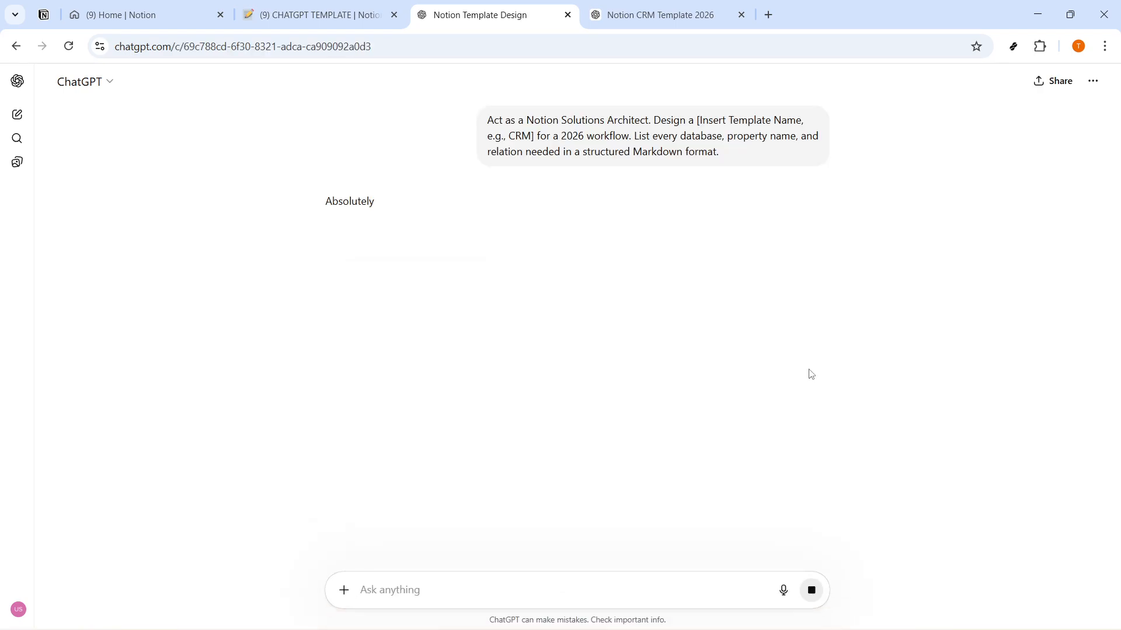
# Open the other Notion CRM Template 2026 chat and examine the system summary, database overview, and the first three database sections
pyautogui.hotkey('ctrl', 'Tab')
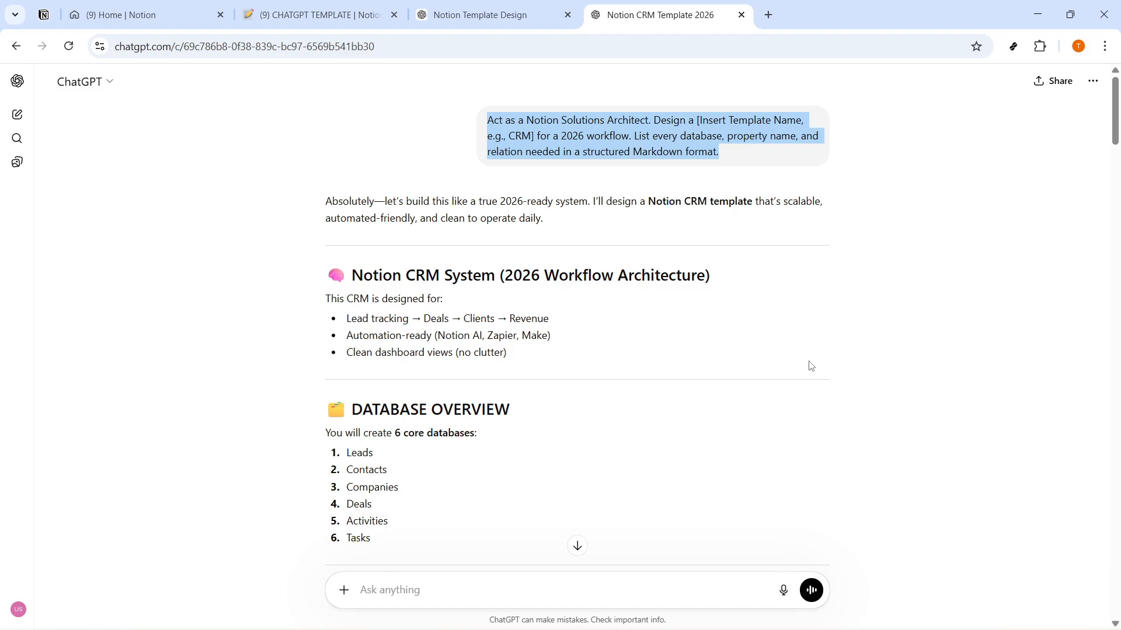
pyautogui.click(811, 366)
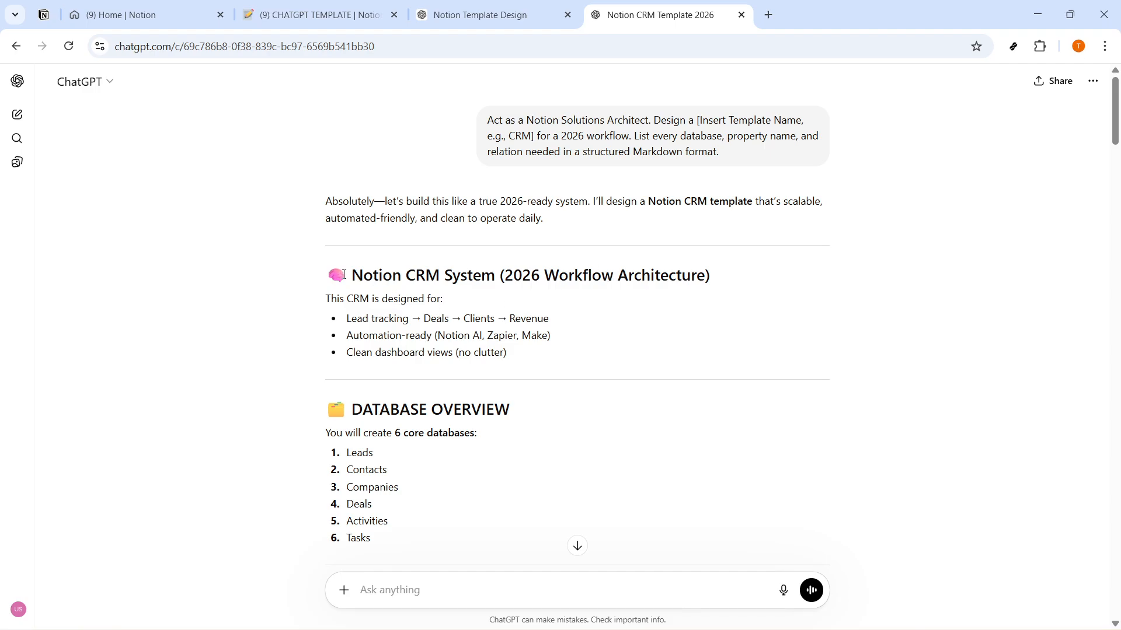
pyautogui.moveTo(344, 274); pyautogui.dragTo(715, 275)
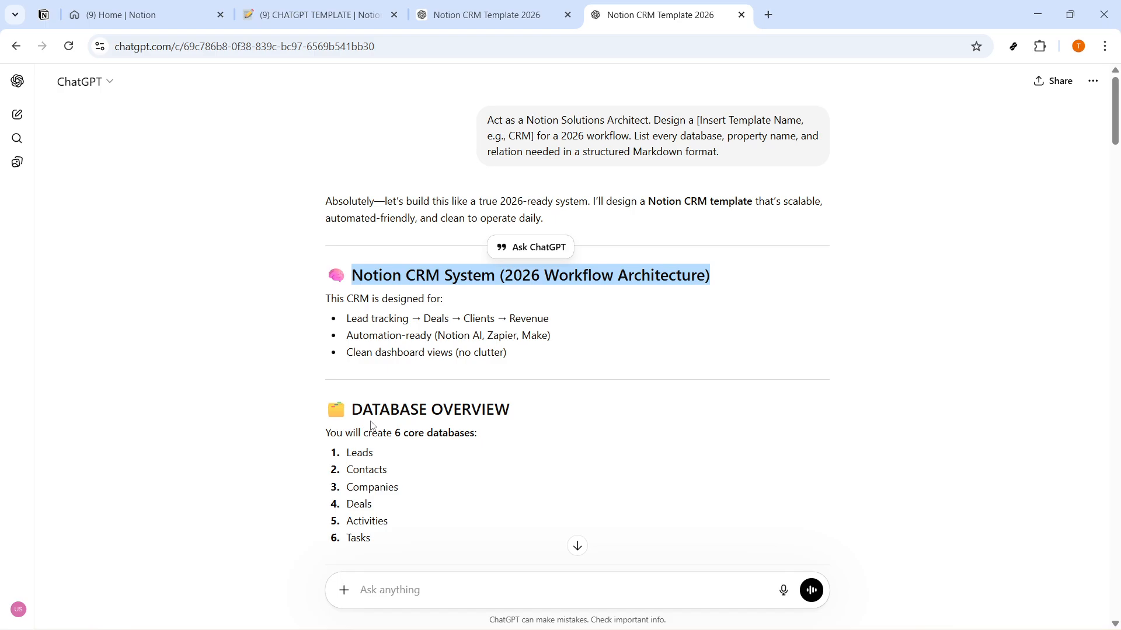
pyautogui.moveTo(359, 409); pyautogui.dragTo(510, 411)
pyautogui.scroll(-5, 512, 414)
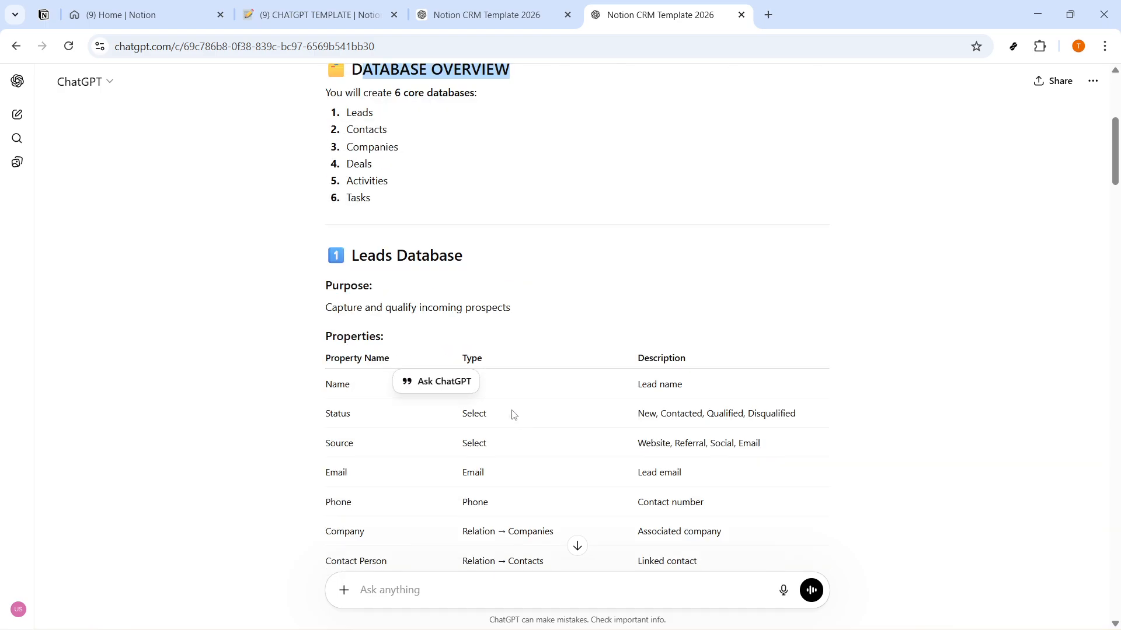
pyautogui.moveTo(349, 256); pyautogui.dragTo(482, 266)
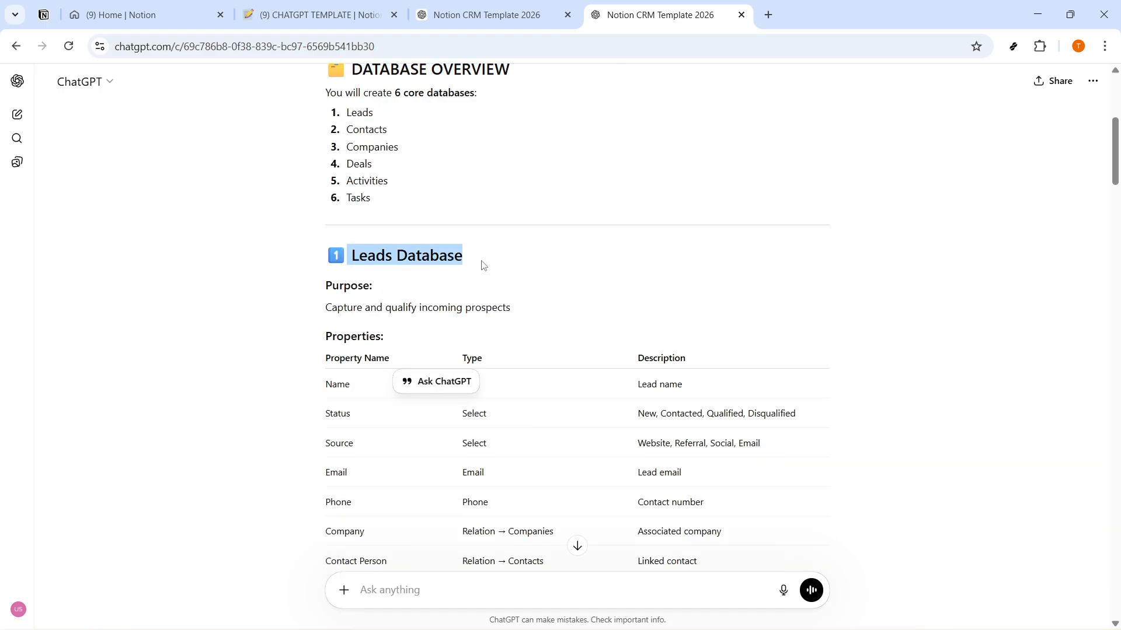
pyautogui.scroll(-5, 465, 275)
pyautogui.moveTo(352, 412); pyautogui.dragTo(522, 418)
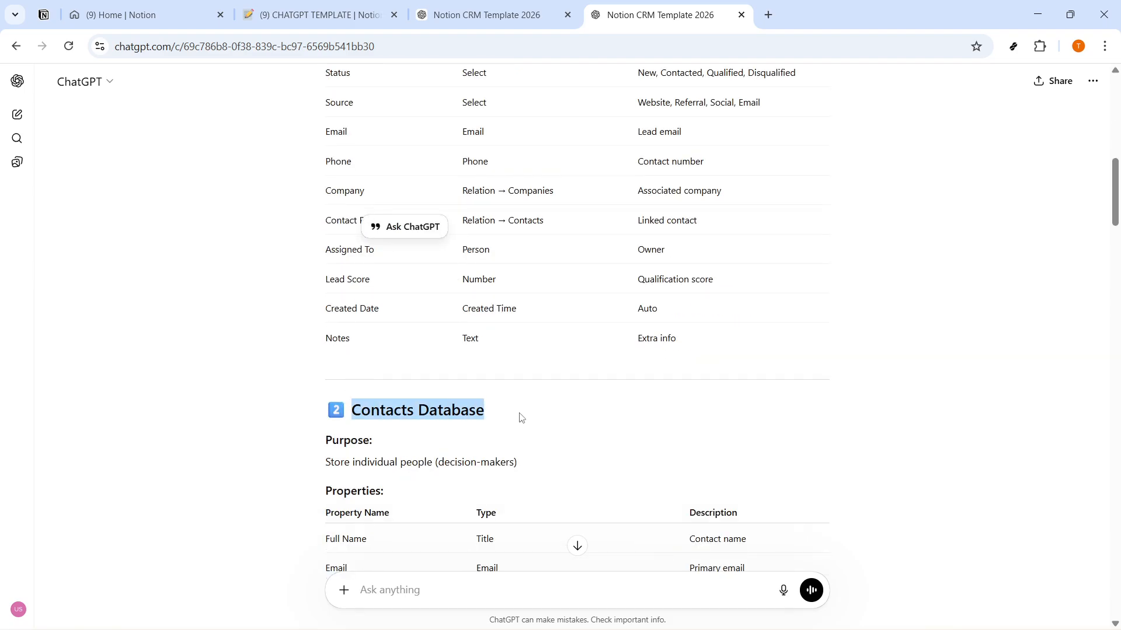
pyautogui.scroll(-5, 502, 415)
pyautogui.moveTo(352, 507); pyautogui.dragTo(501, 508)
pyautogui.scroll(-10, 409, 467)
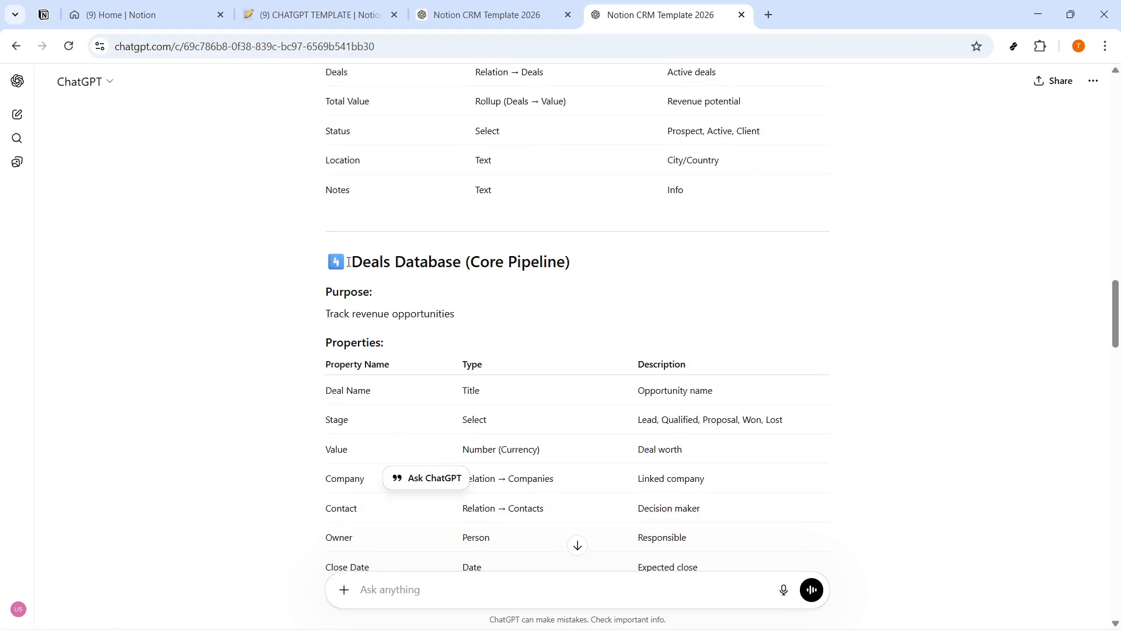
# Review the Deals, Activities and Tasks databases, the relationship map, and the automation ideas and optional add-ons in the response
pyautogui.moveTo(348, 262); pyautogui.dragTo(565, 275)
pyautogui.scroll(-5, 435, 307)
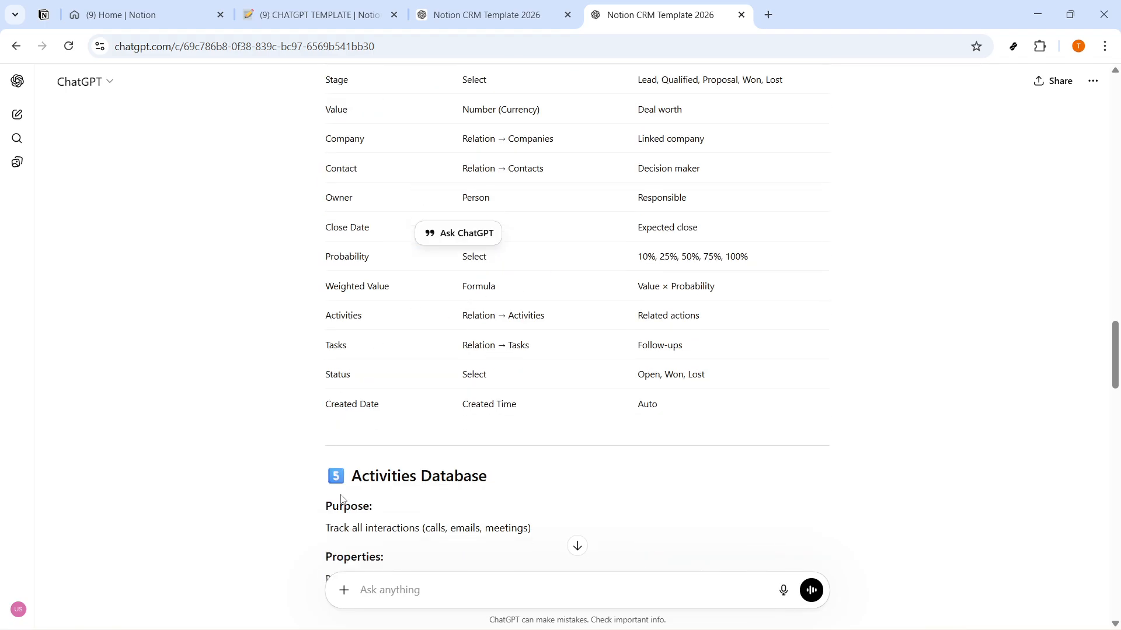
pyautogui.moveTo(348, 476); pyautogui.dragTo(505, 482)
pyautogui.scroll(-5, 505, 483)
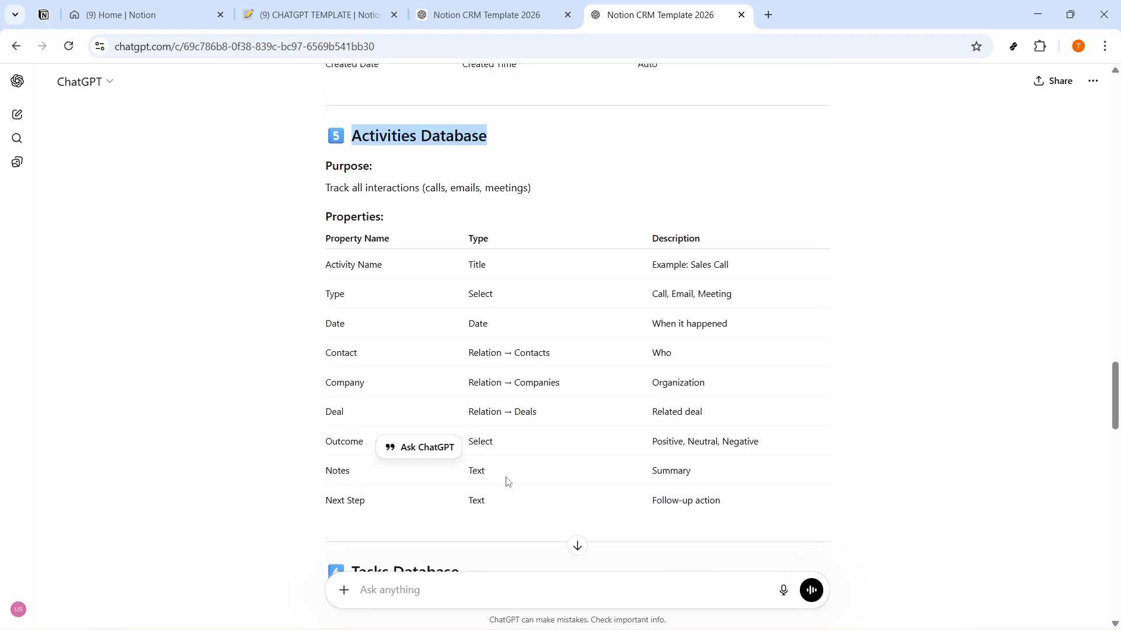
pyautogui.scroll(-10, 412, 305)
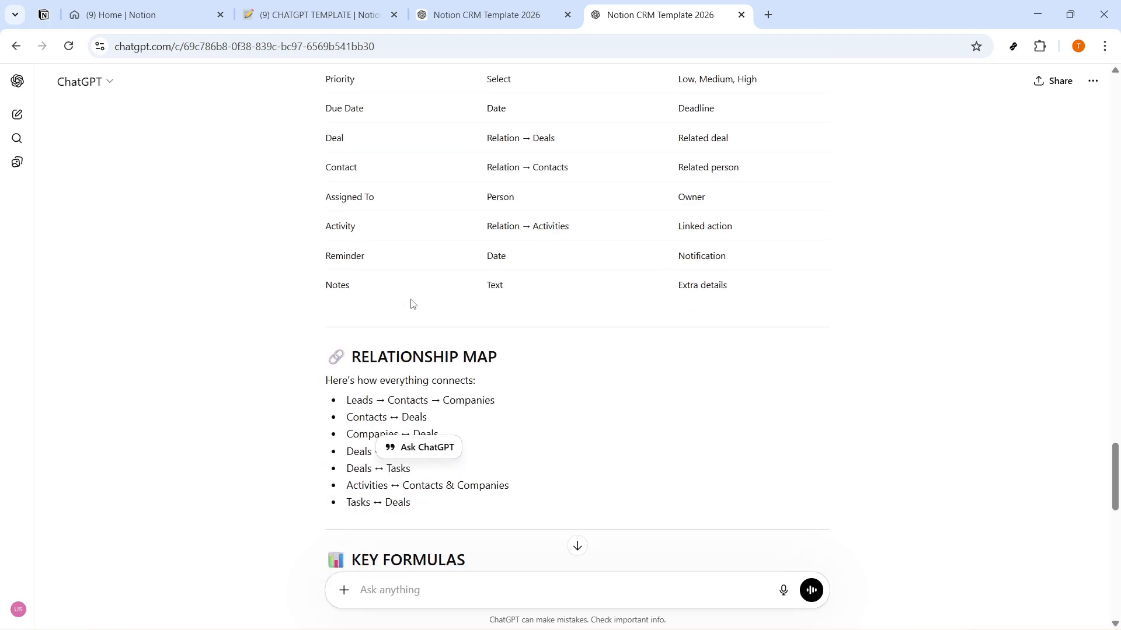
pyautogui.scroll(5, 411, 303)
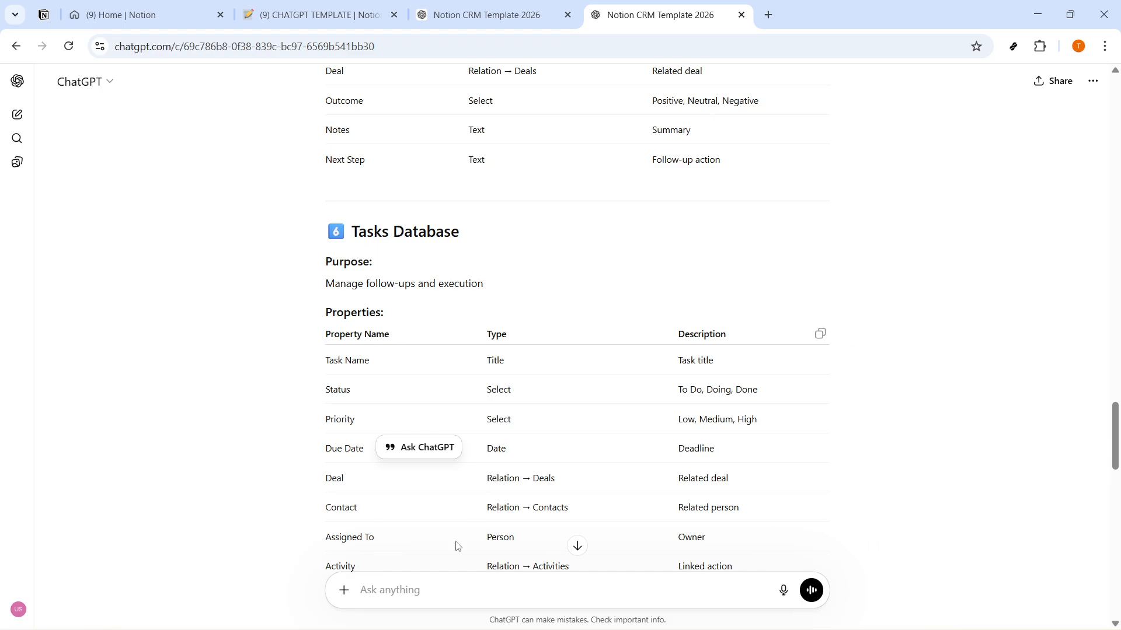
pyautogui.scroll(-15, 610, 469)
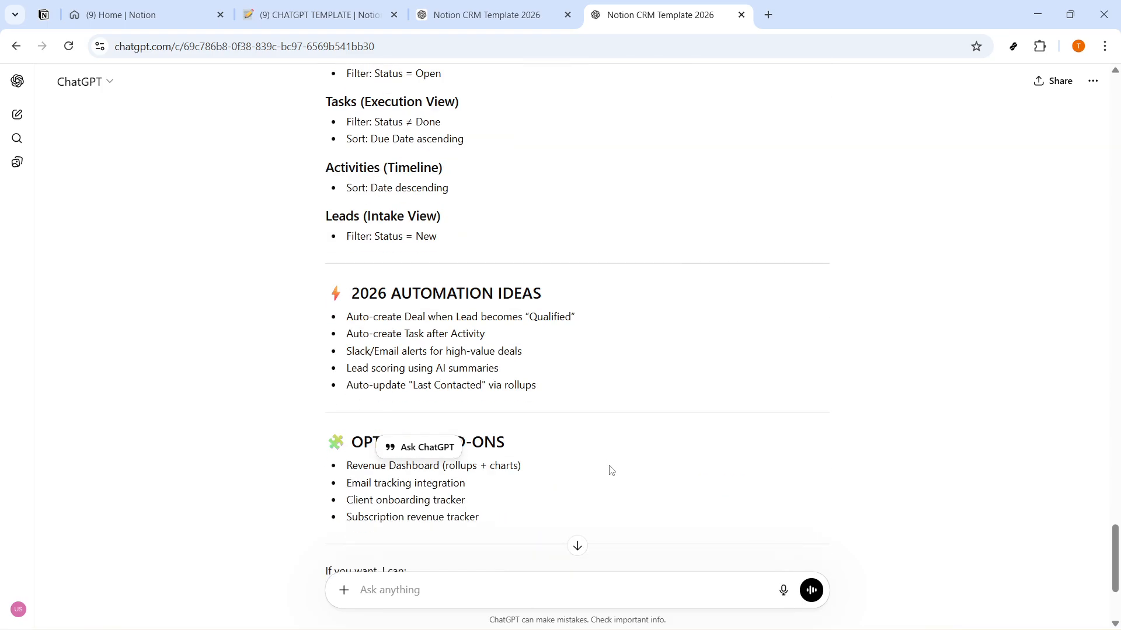
pyautogui.scroll(-3, 609, 491)
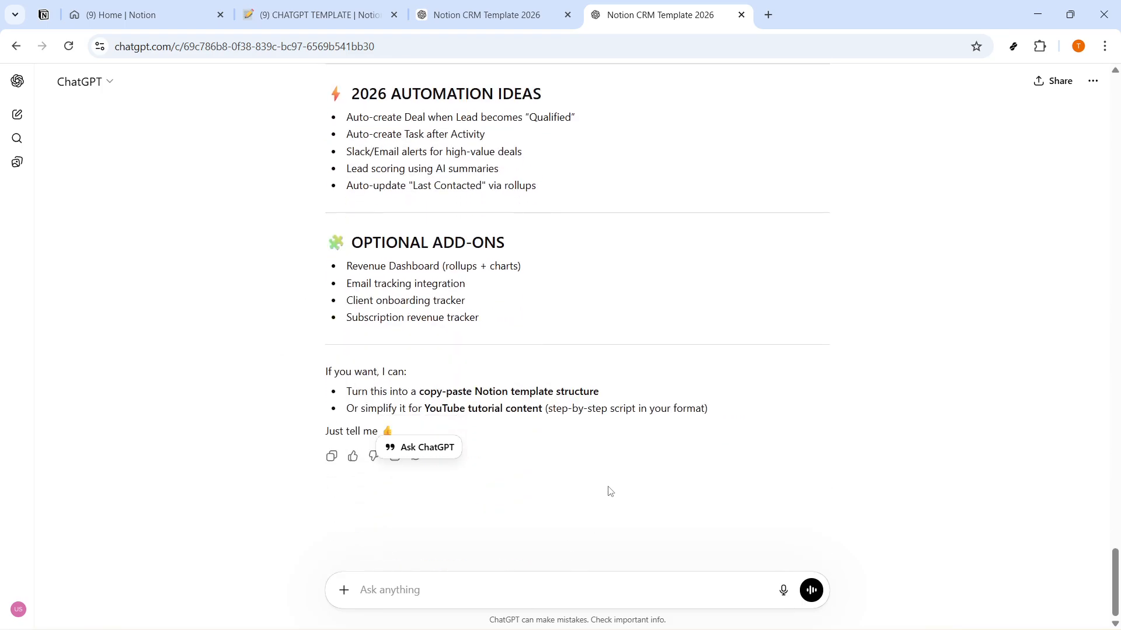
# Copy the complete CRM response and switch to the CHATGPT TEMPLATE page in Notion
pyautogui.scroll(20, 608, 491)
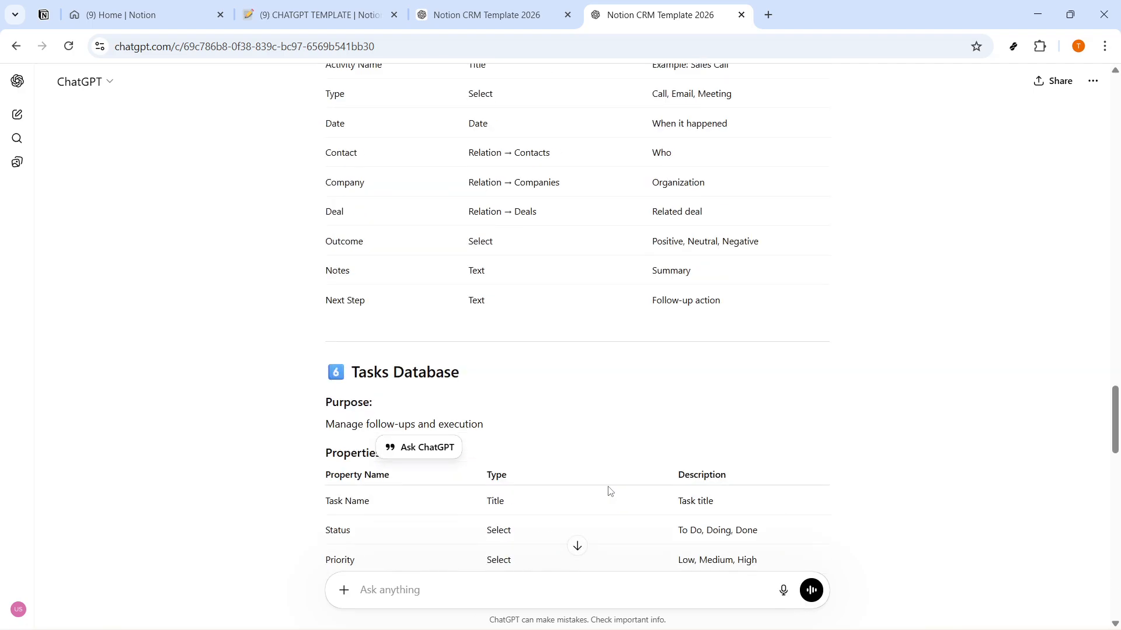
pyautogui.scroll(14, 609, 491)
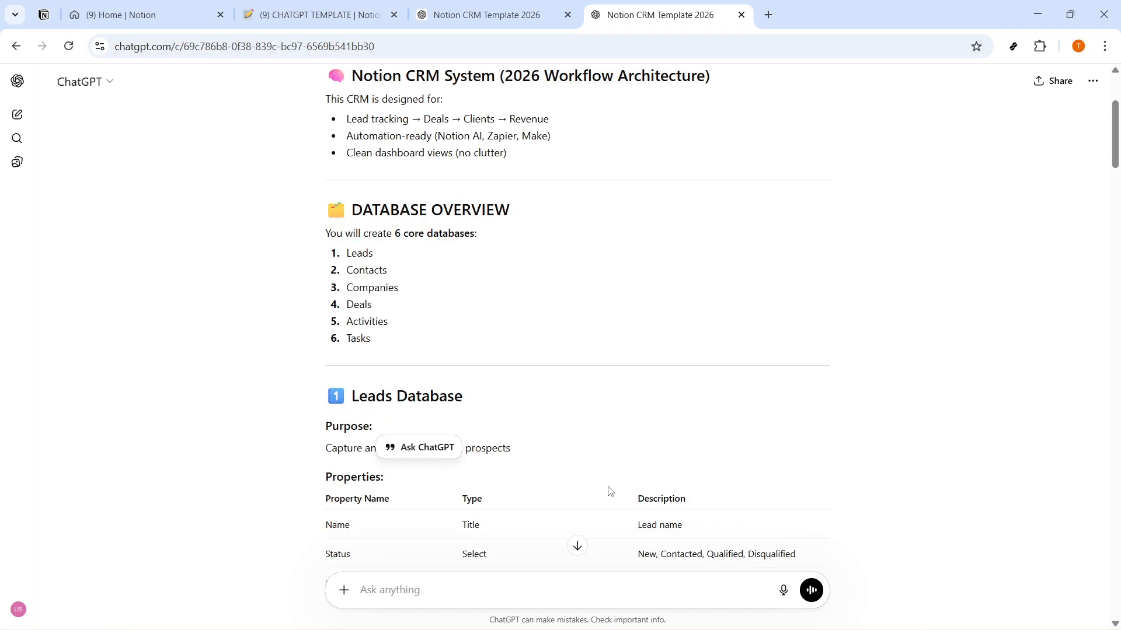
pyautogui.scroll(-20, 555, 260)
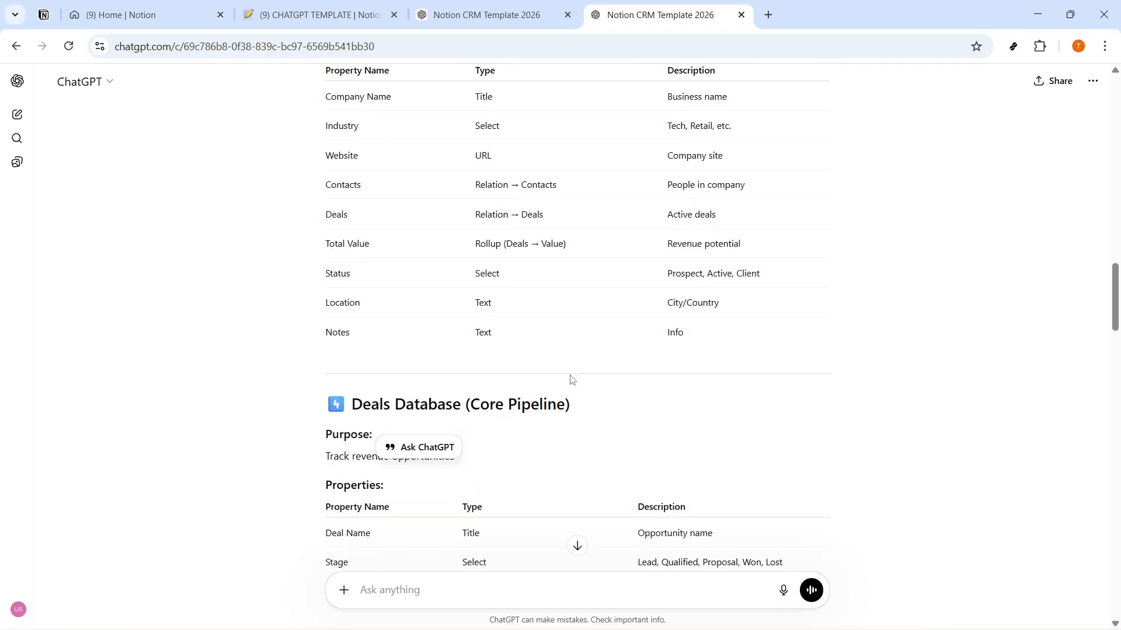
pyautogui.scroll(-15, 542, 458)
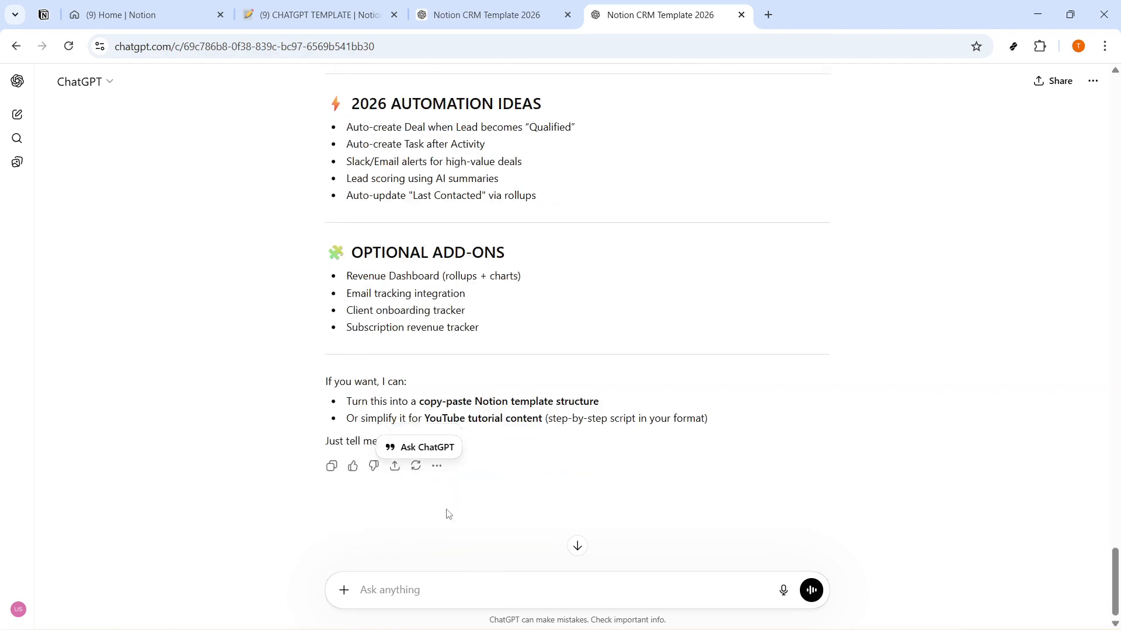
pyautogui.click(333, 462)
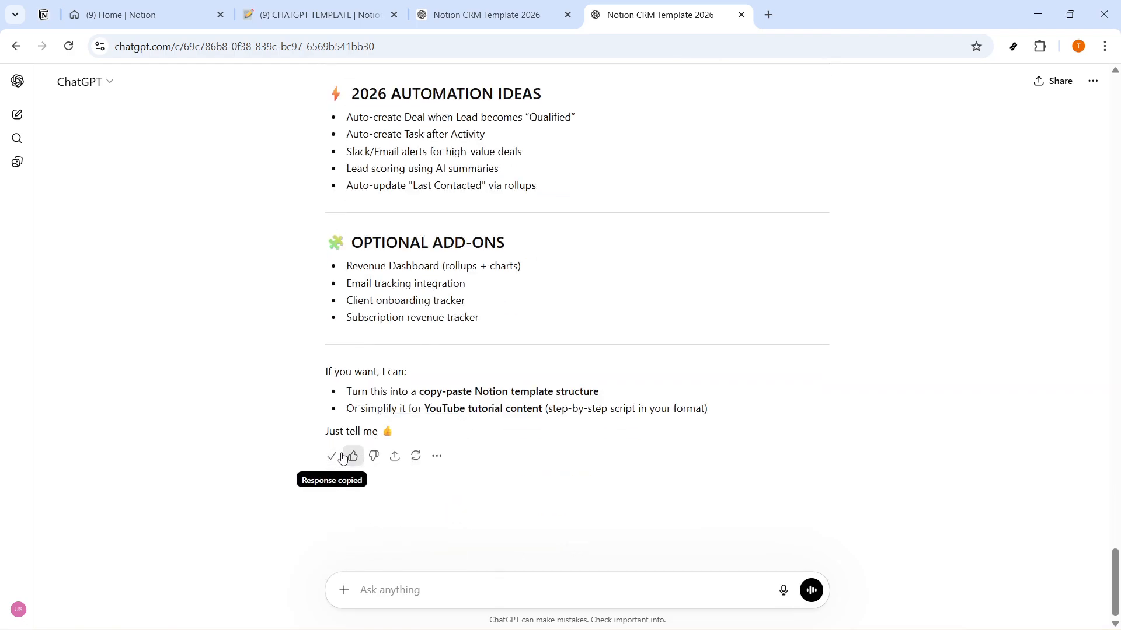
pyautogui.click(315, 15)
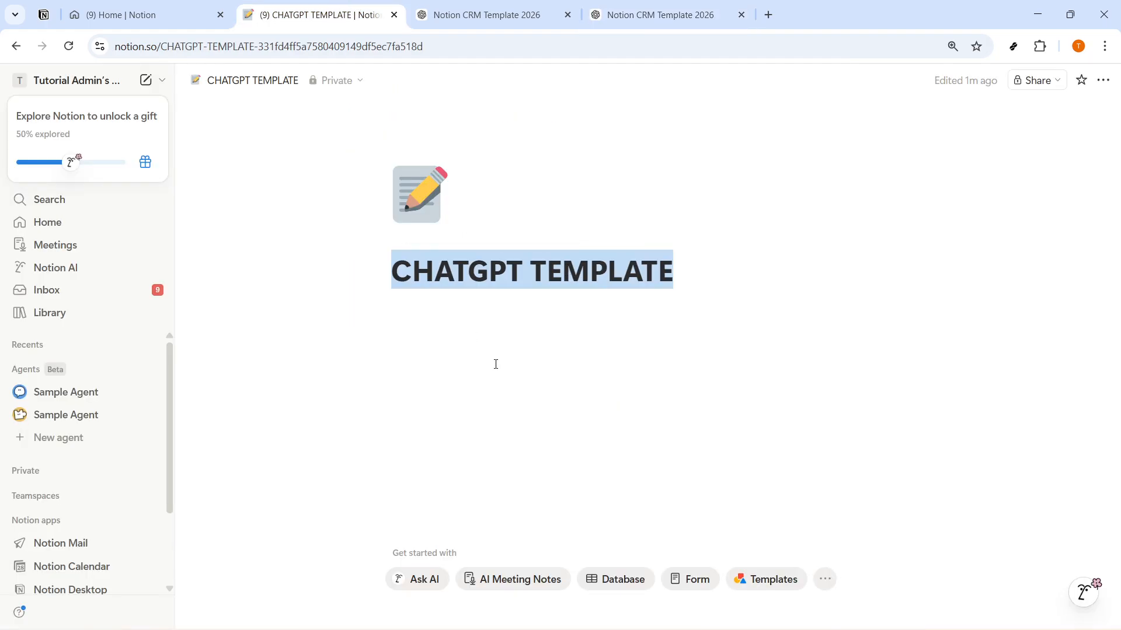
# Paste the copied CRM response into the empty body of the CHATGPT TEMPLATE page
pyautogui.click(435, 348)
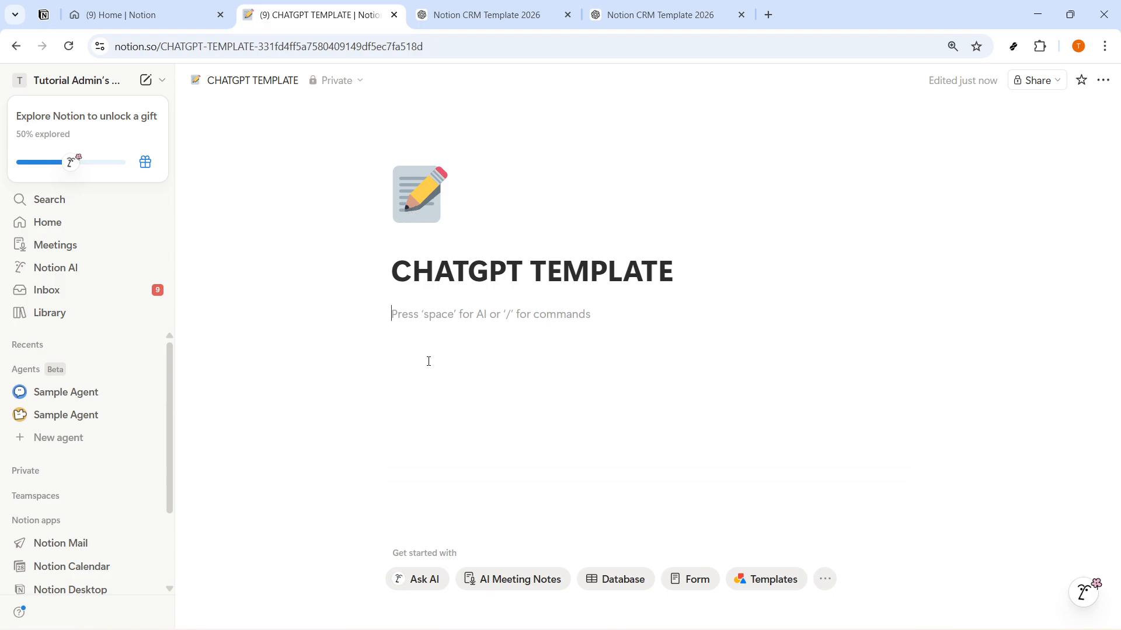
pyautogui.hotkey('ctrl', 'v')
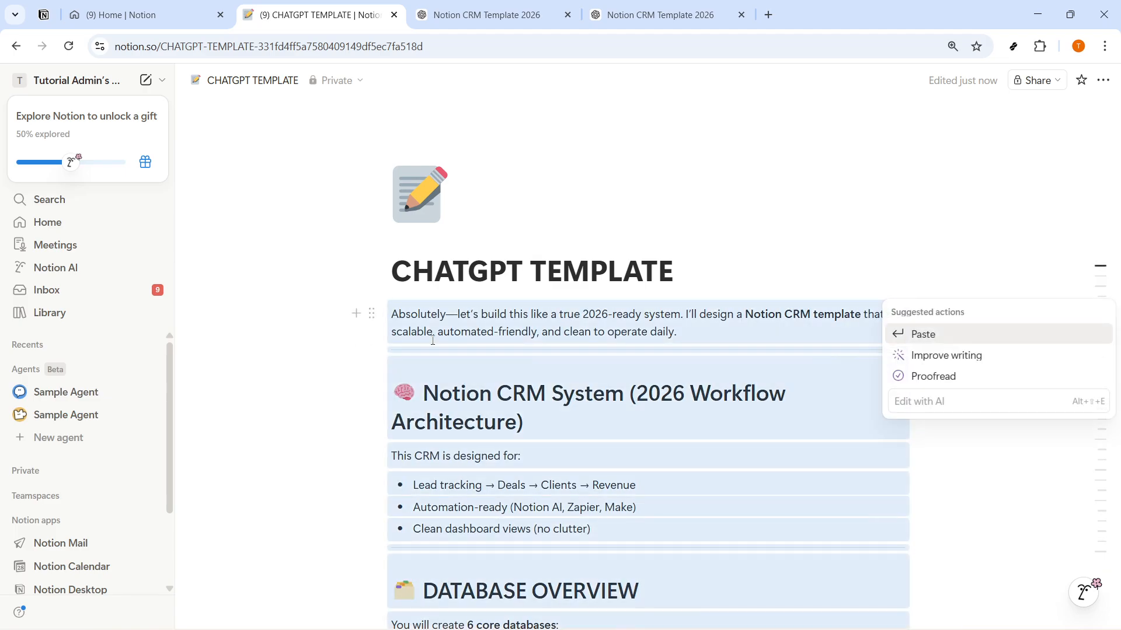
pyautogui.click(432, 341)
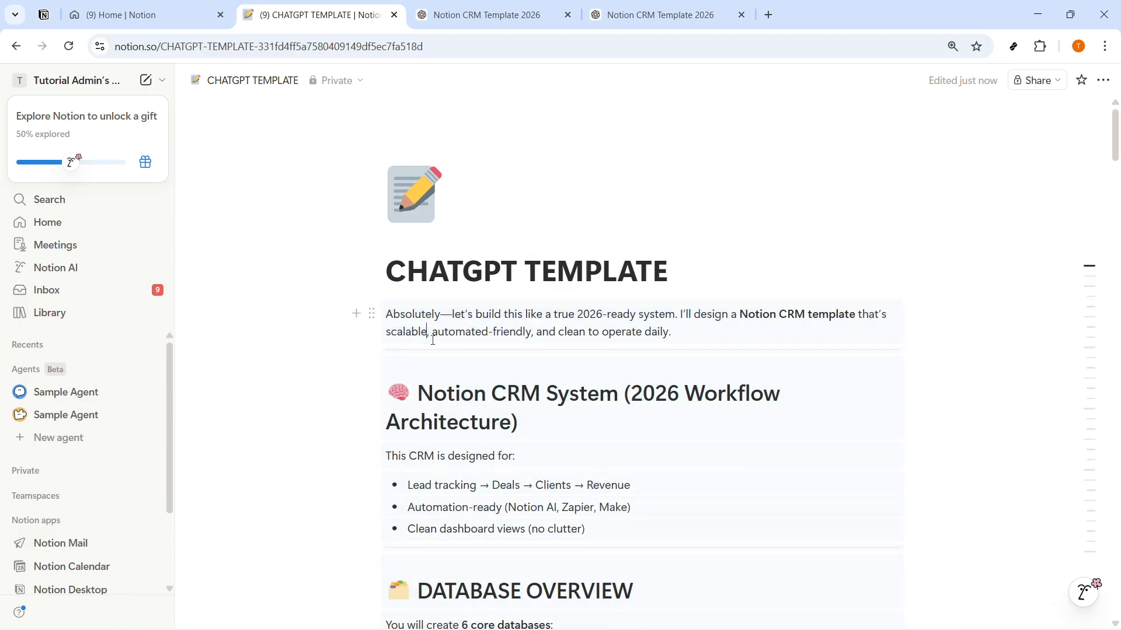
# Rename the Type column header in the Leads Database properties table to "Different Types"
pyautogui.scroll(-5, 433, 340)
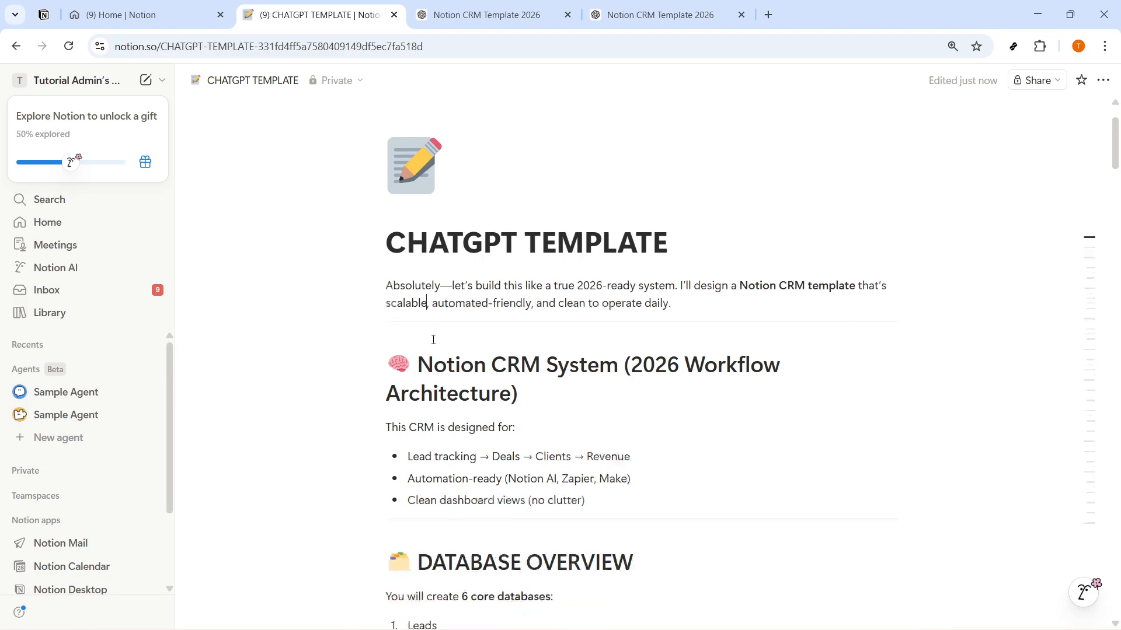
pyautogui.scroll(-5, 433, 340)
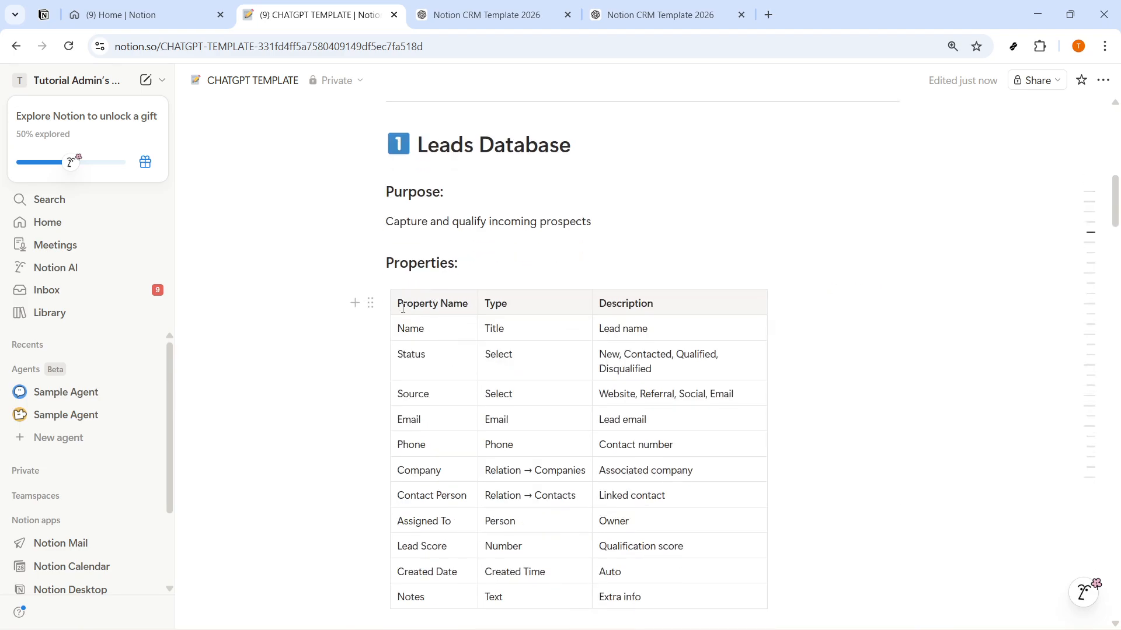
pyautogui.moveTo(403, 307); pyautogui.dragTo(693, 590)
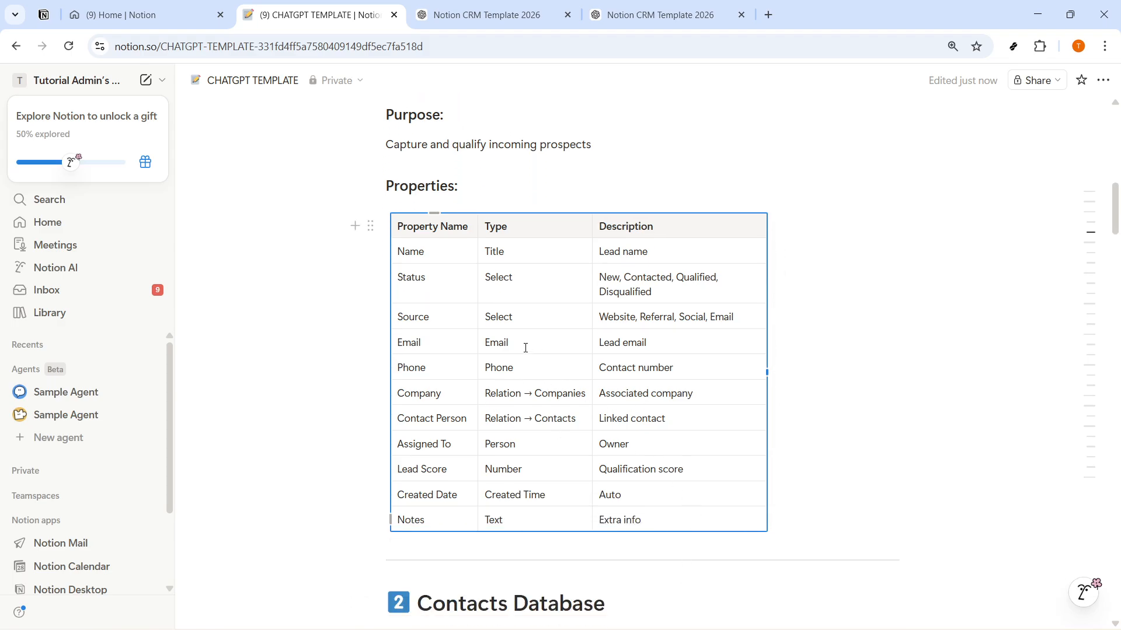
pyautogui.click(433, 227)
pyautogui.click(531, 227)
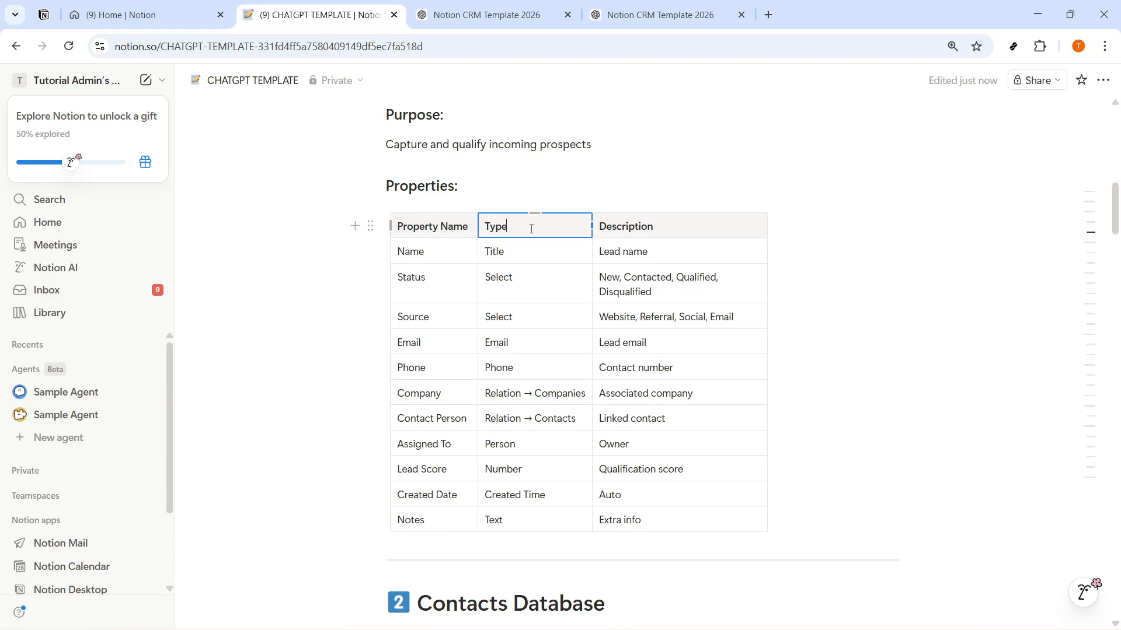
pyautogui.moveTo(531, 228); pyautogui.dragTo(486, 230)
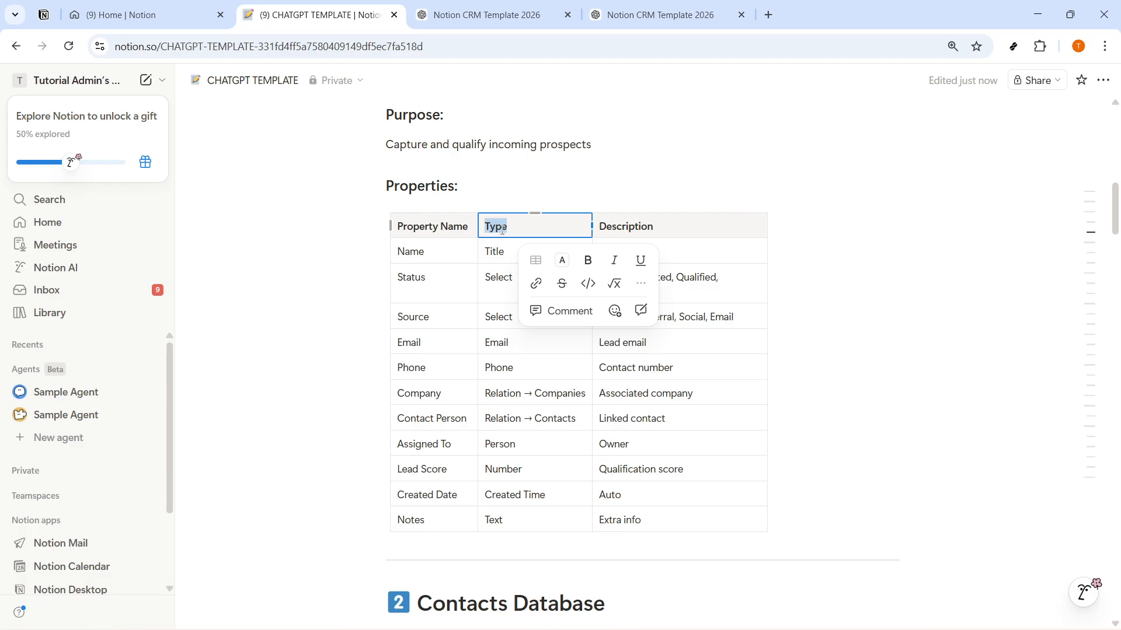
pyautogui.write('t')
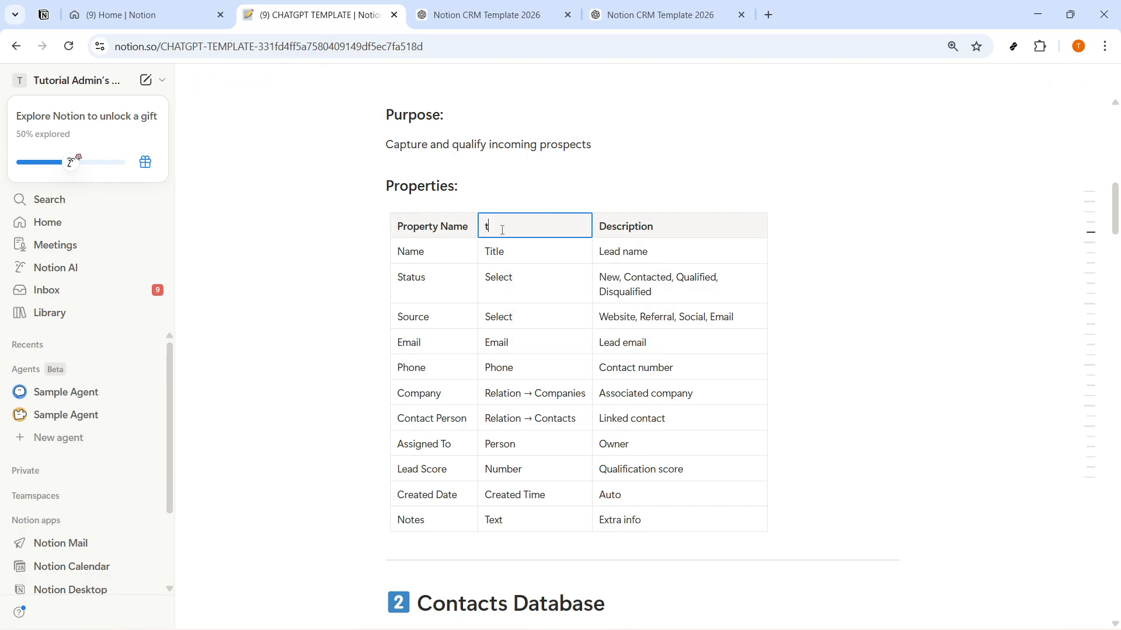
pyautogui.write('ypes')
pyautogui.write('D')
pyautogui.write('iffer')
pyautogui.write('ent')
# Extend the Description column header in the Leads Database table to "Description of Property Names"
pyautogui.click(704, 228)
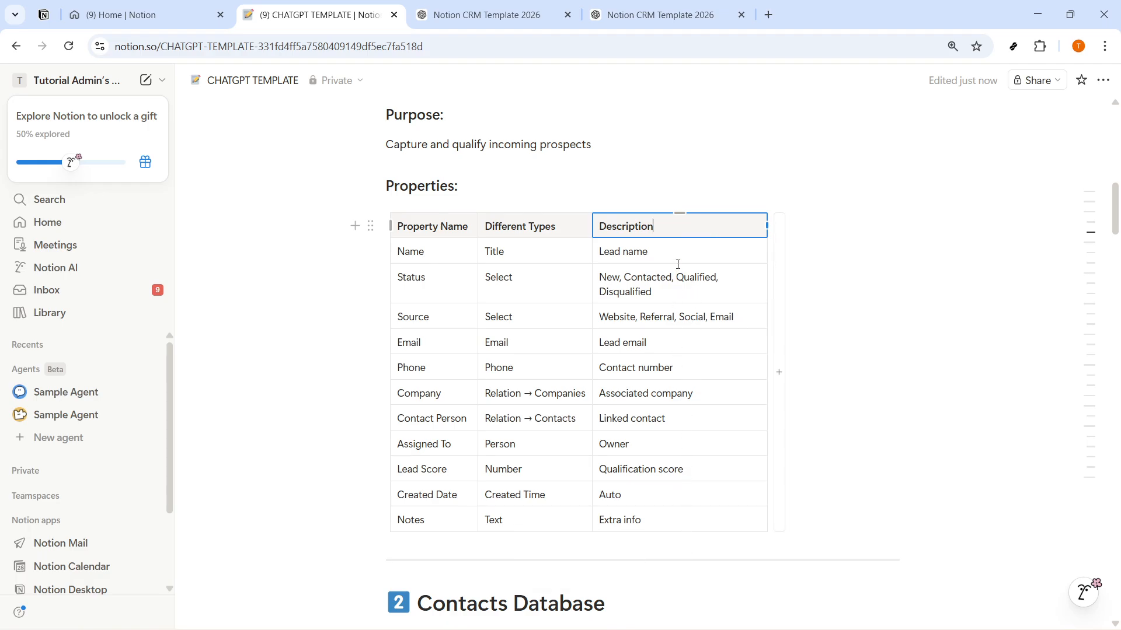
pyautogui.write('of')
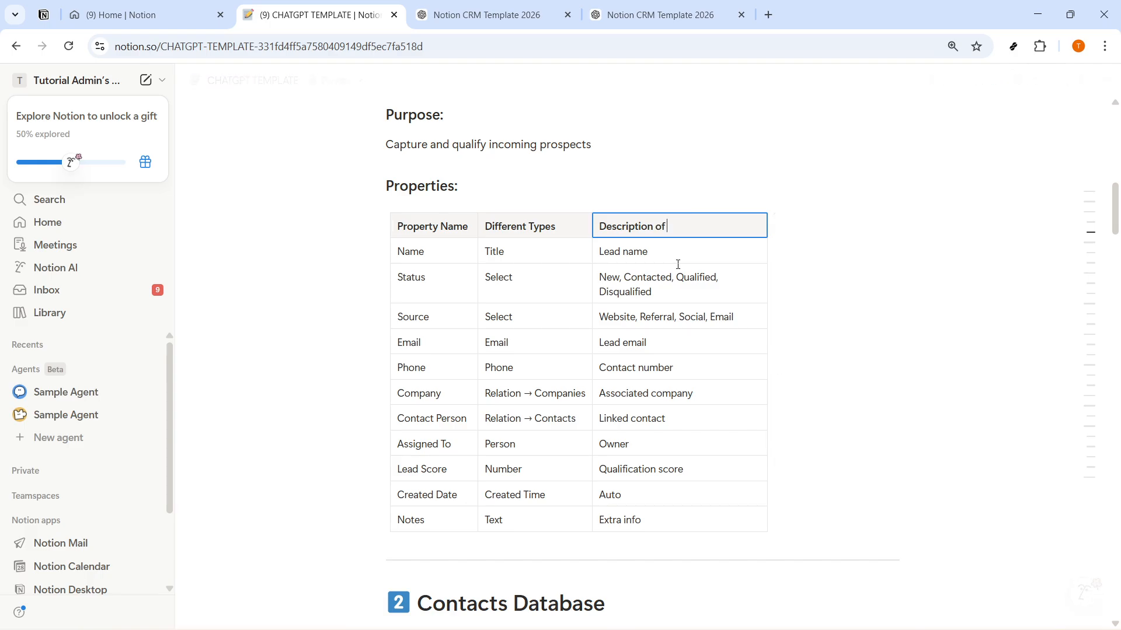
pyautogui.write(' Names')
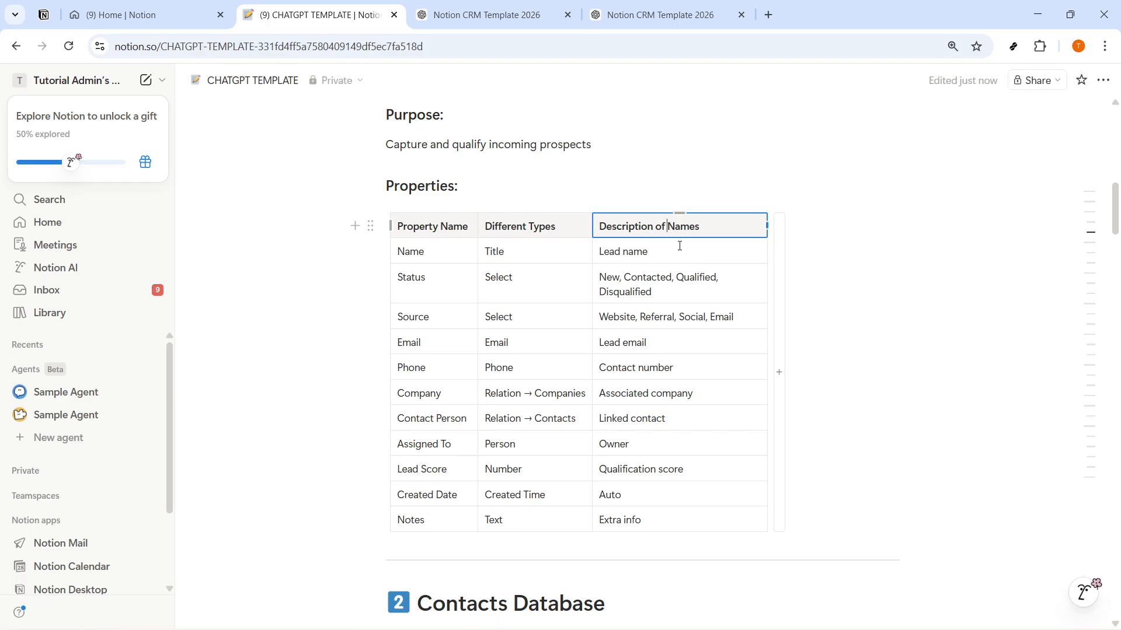
pyautogui.write(' P')
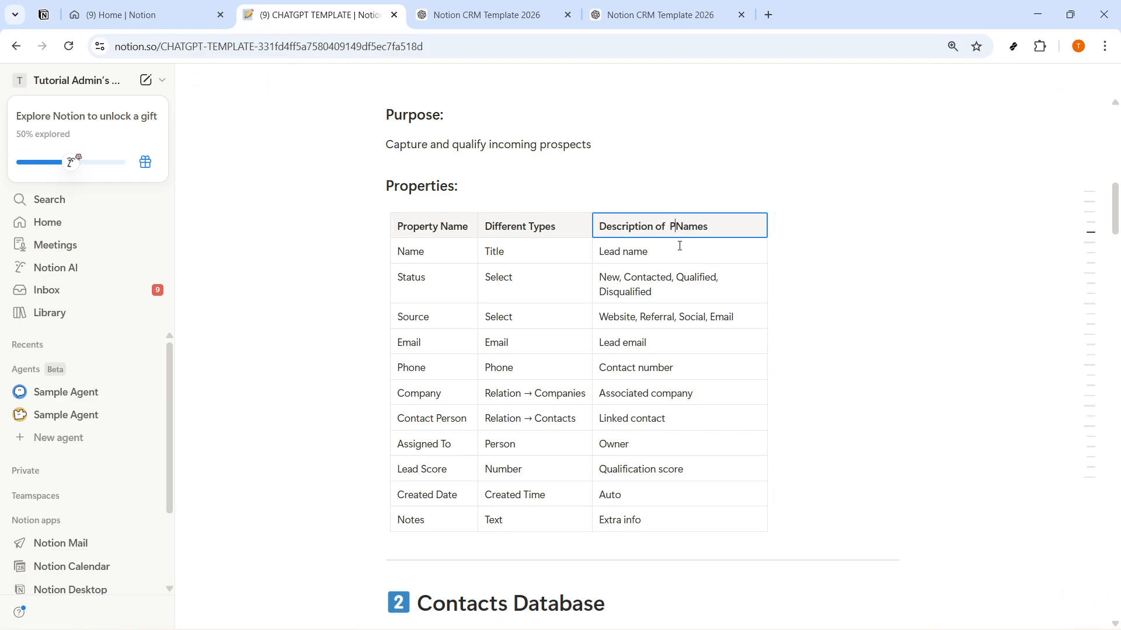
pyautogui.write('roperty')
pyautogui.click(805, 512)
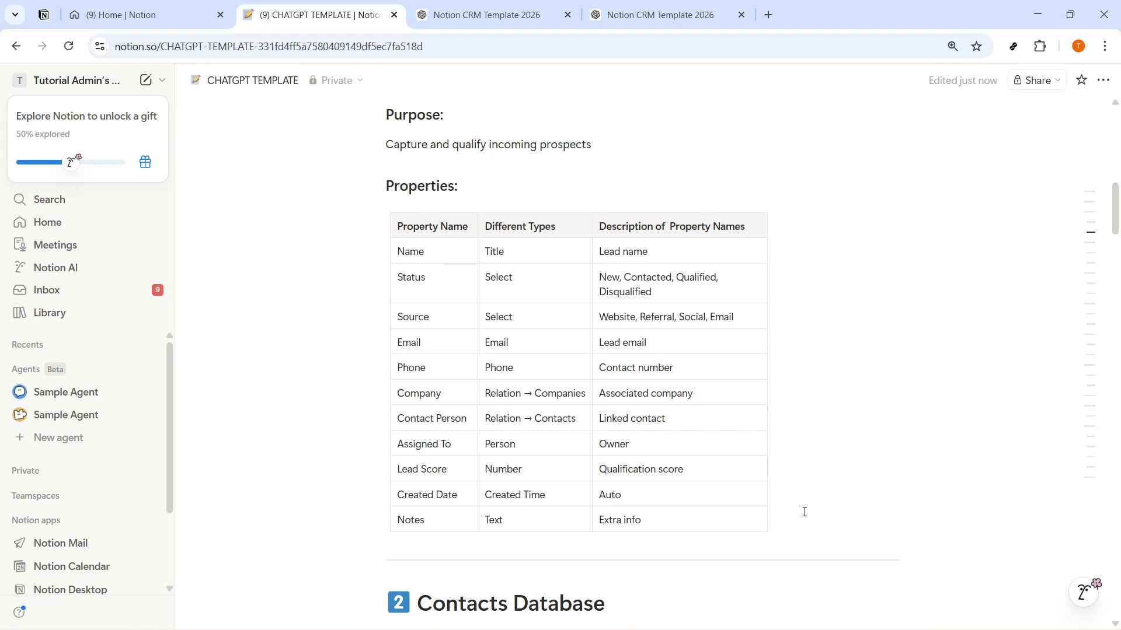
# Review the pasted database sections from Contacts through Tasks, and highlight the core databases list under DATABASE OVERVIEW
pyautogui.scroll(-5, 804, 512)
pyautogui.scroll(-5, 805, 512)
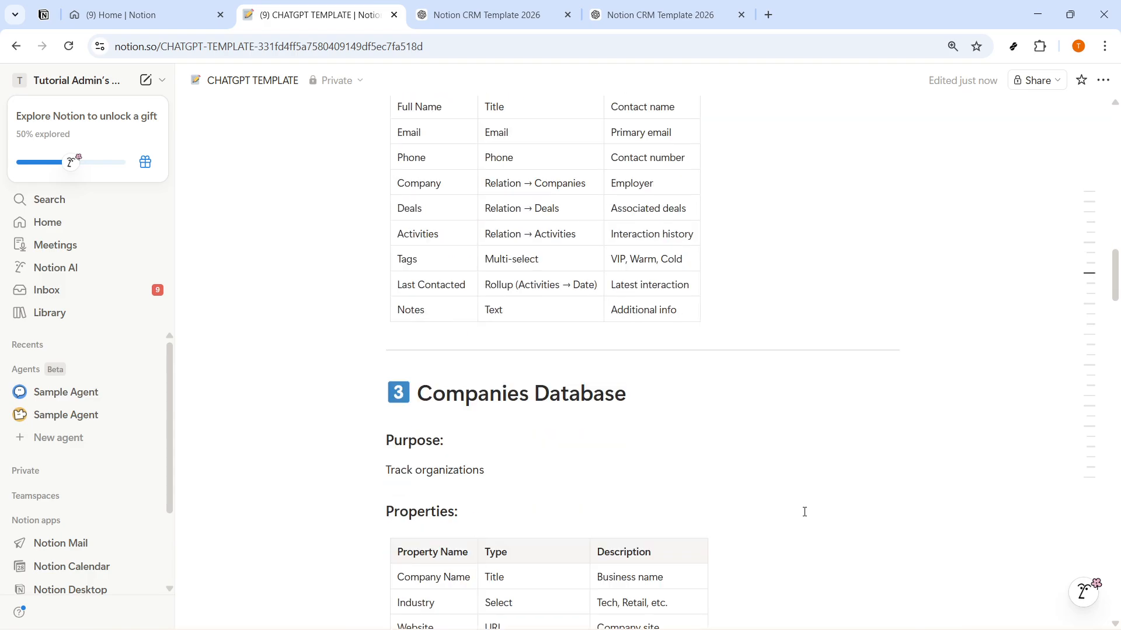
pyautogui.scroll(-5, 804, 512)
pyautogui.scroll(-5, 805, 512)
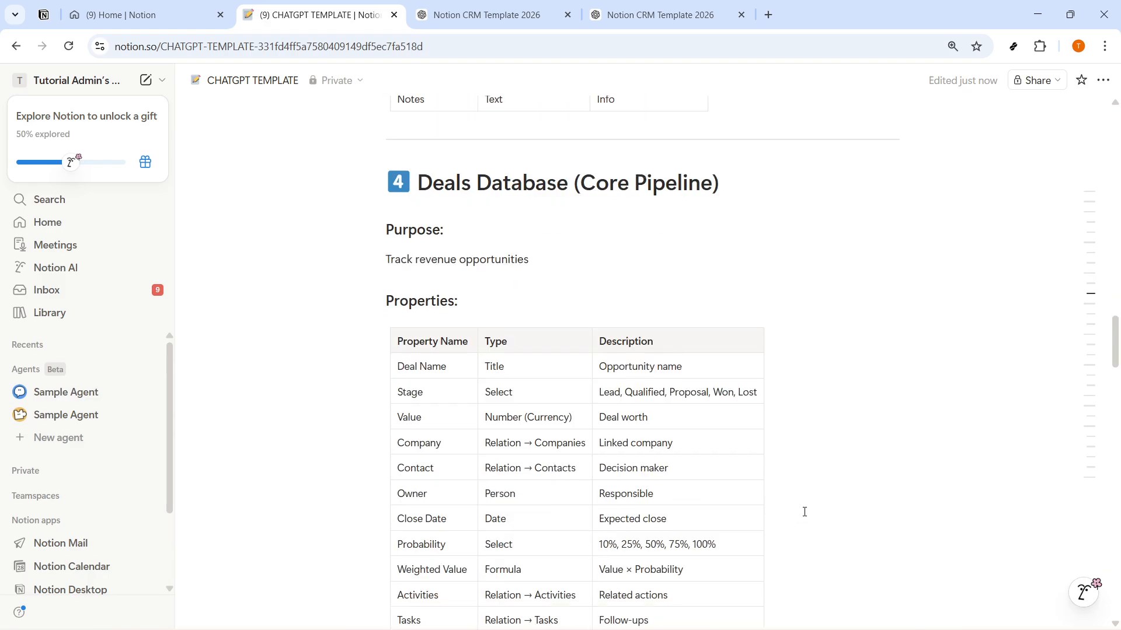
pyautogui.scroll(-5, 805, 512)
pyautogui.scroll(-5, 804, 512)
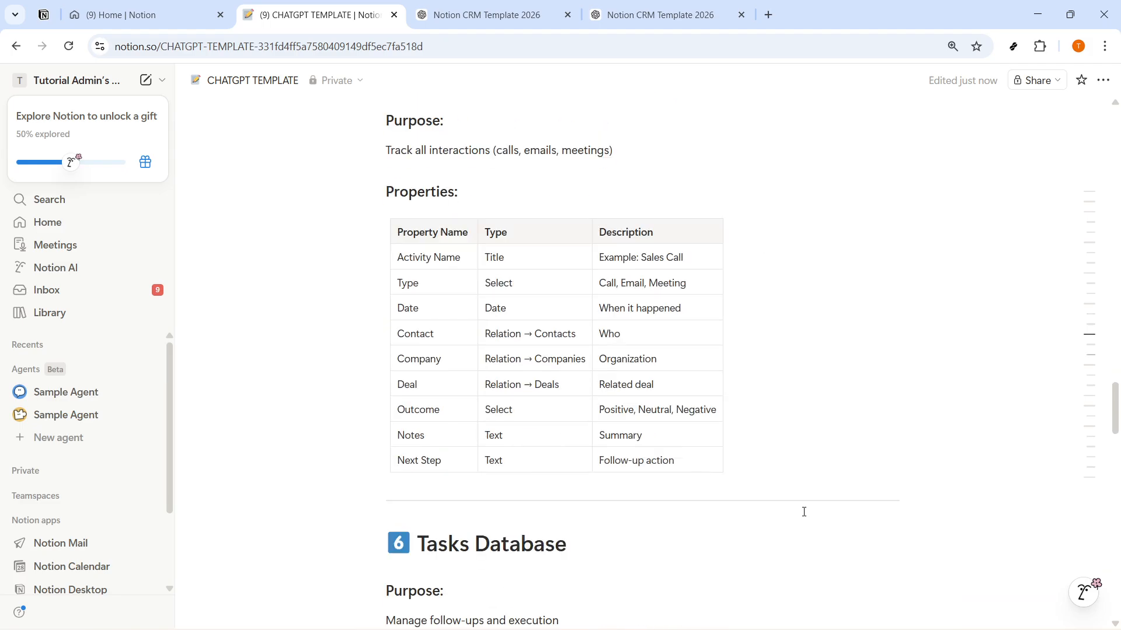
pyautogui.scroll(-5, 804, 512)
pyautogui.scroll(20, 804, 512)
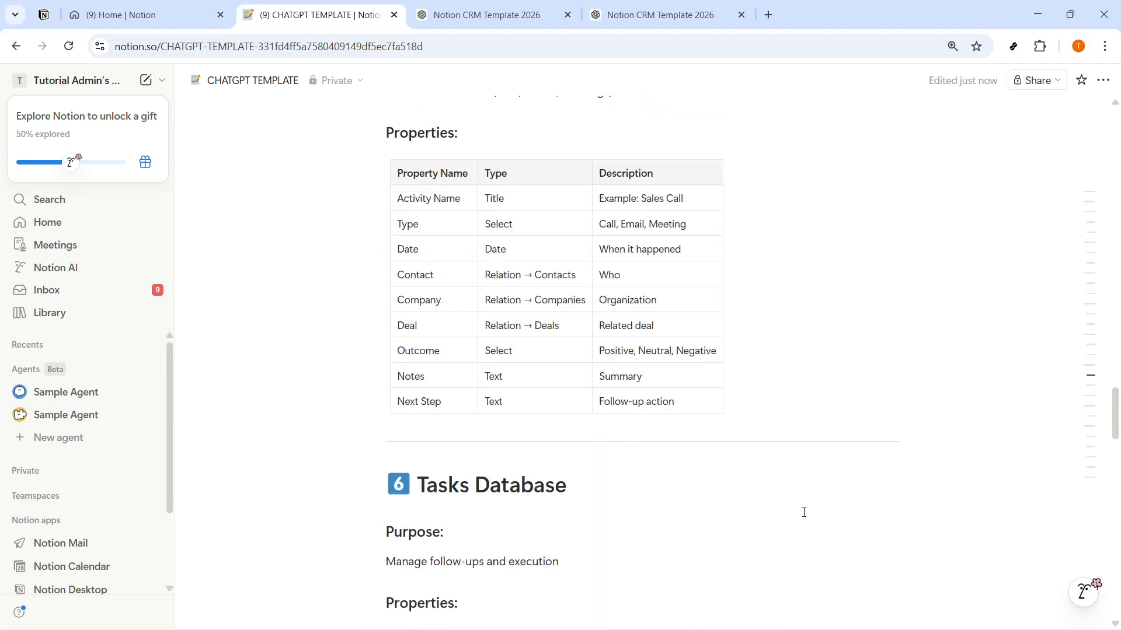
pyautogui.click(836, 263)
pyautogui.click(784, 397)
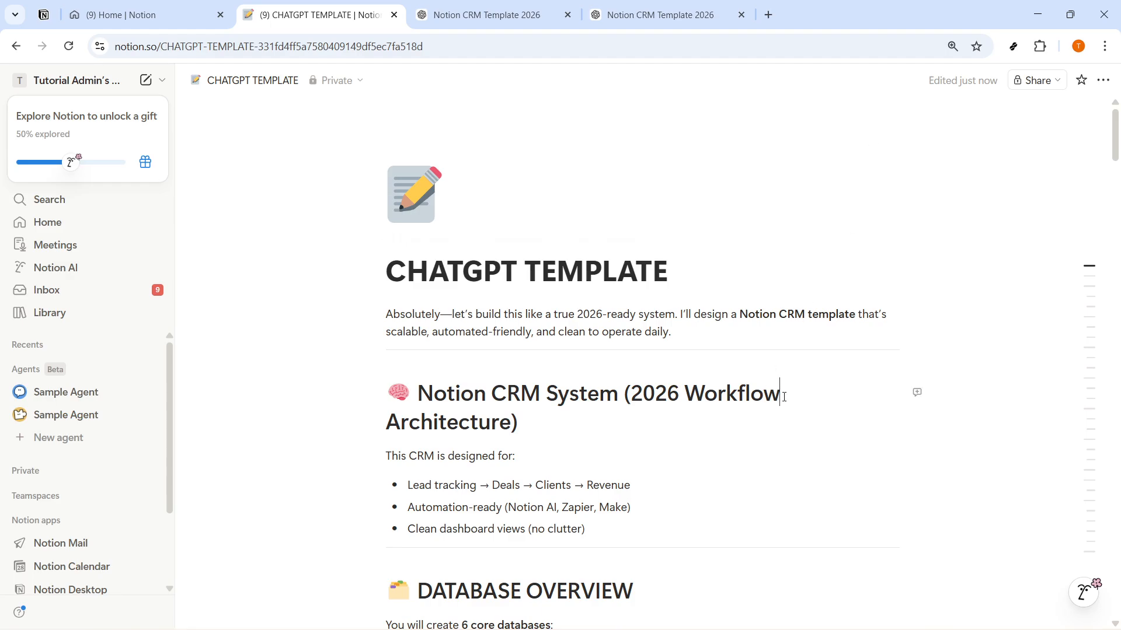
pyautogui.scroll(-5, 798, 412)
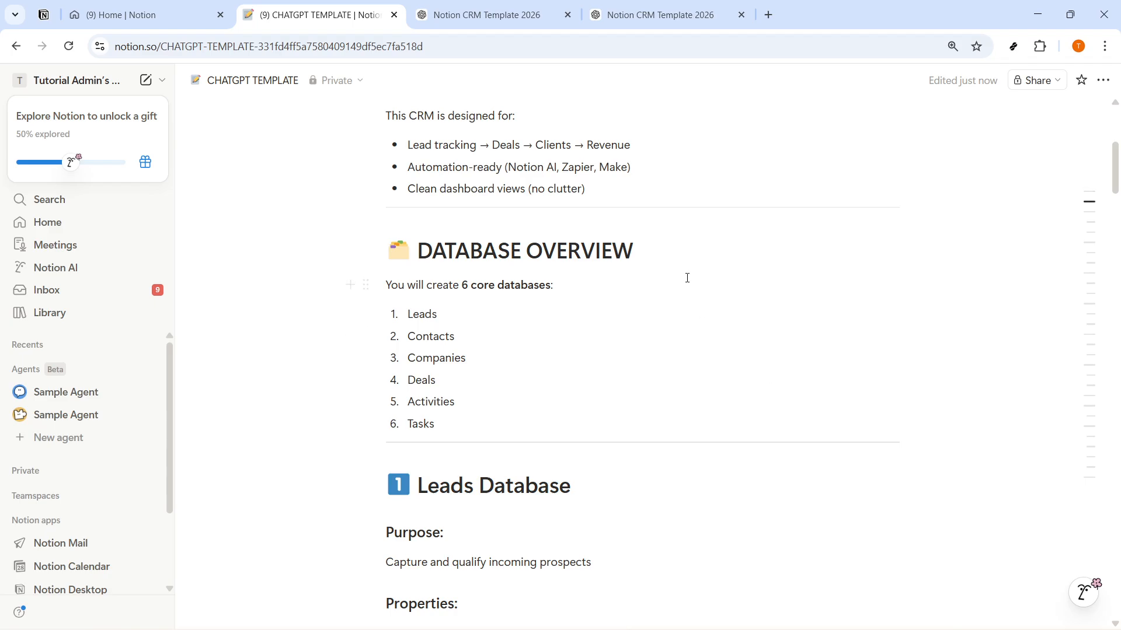
pyautogui.click(687, 256)
pyautogui.moveTo(390, 290); pyautogui.dragTo(478, 434)
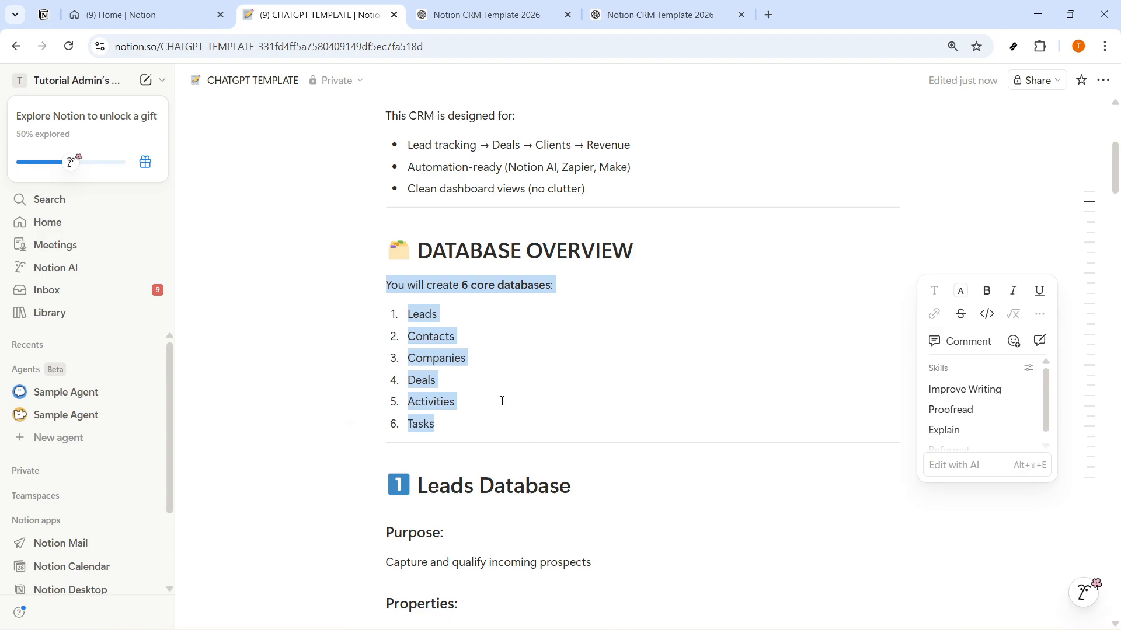
pyautogui.scroll(-10, 498, 400)
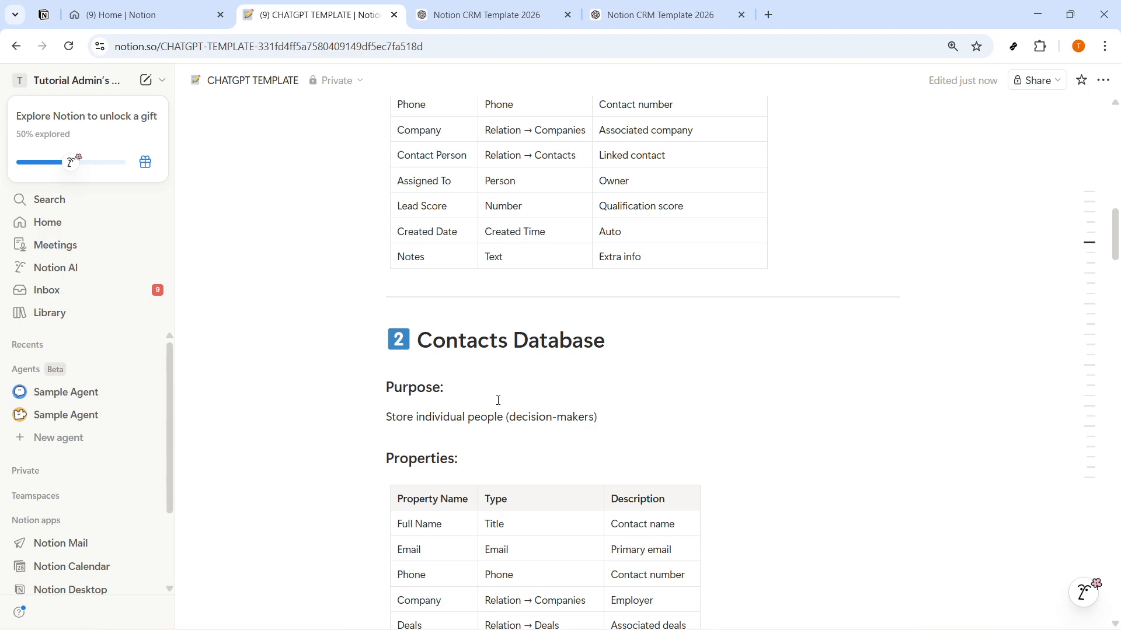
# Change the Leads Database heading to "Leads Database 2026" and add a new empty block below its Purpose heading
pyautogui.scroll(6, 498, 400)
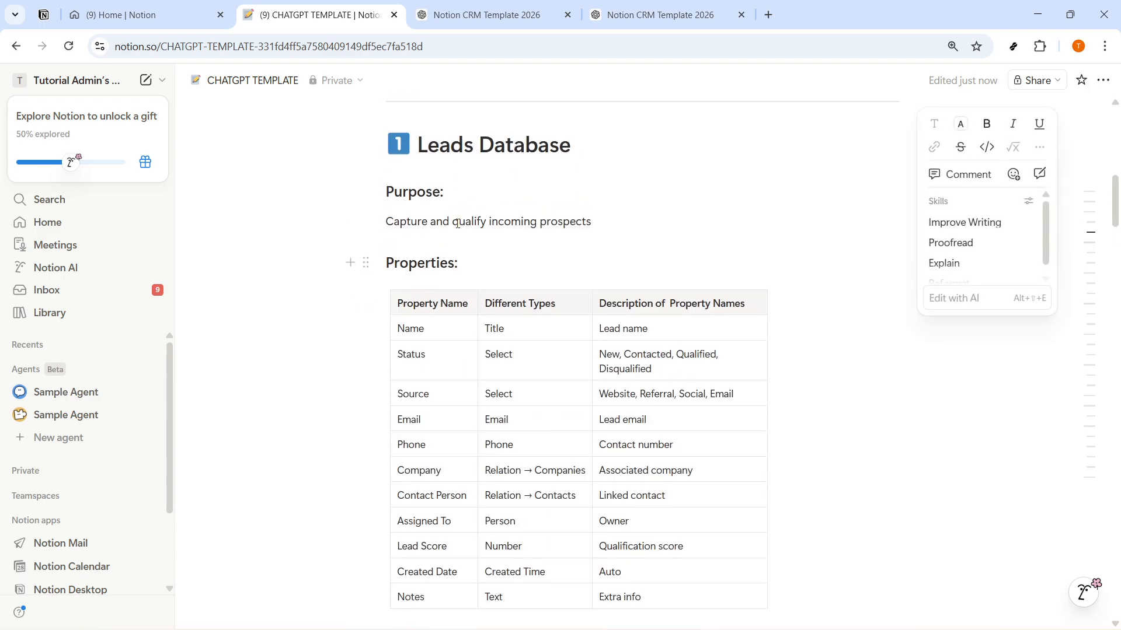
pyautogui.click(467, 186)
pyautogui.click(573, 147)
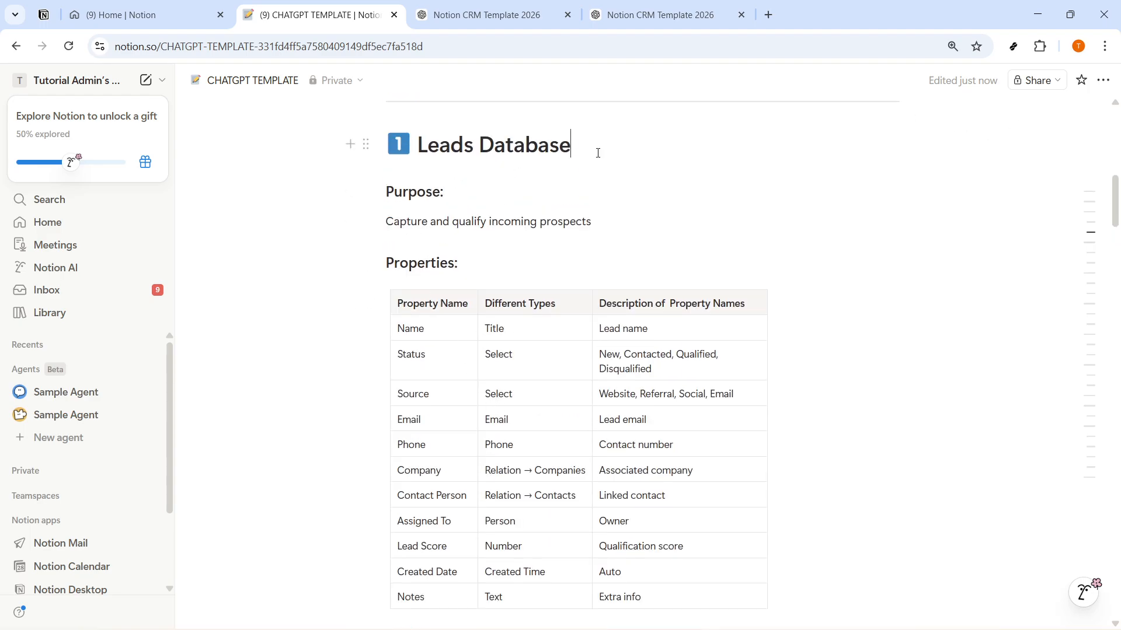
pyautogui.write('2026')
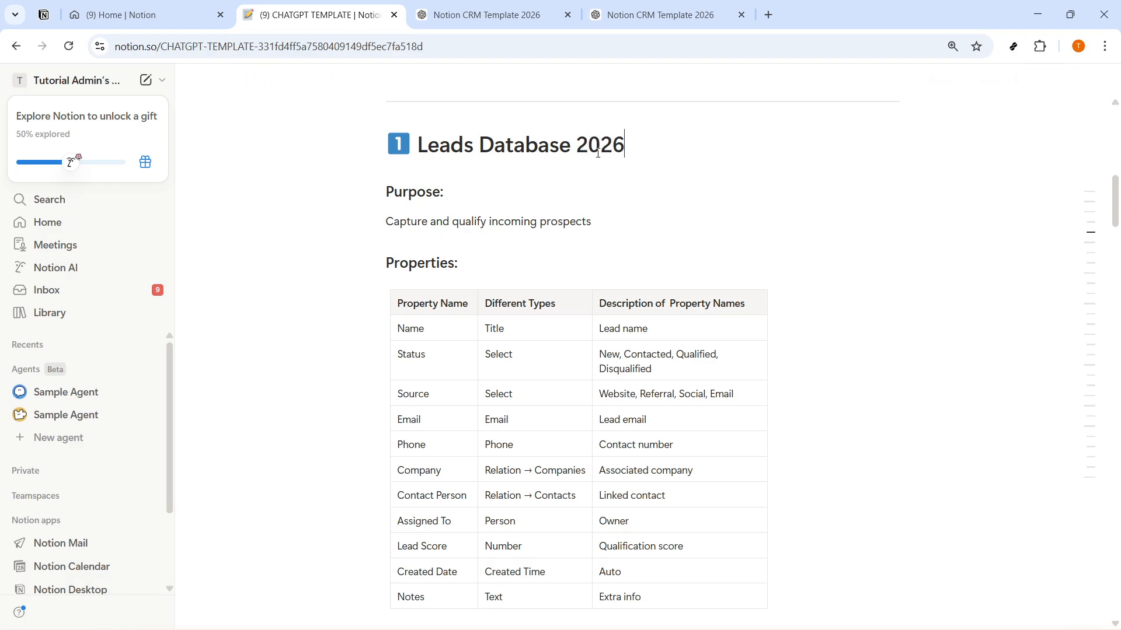
pyautogui.scroll(-6, 586, 191)
pyautogui.scroll(6, 390, 203)
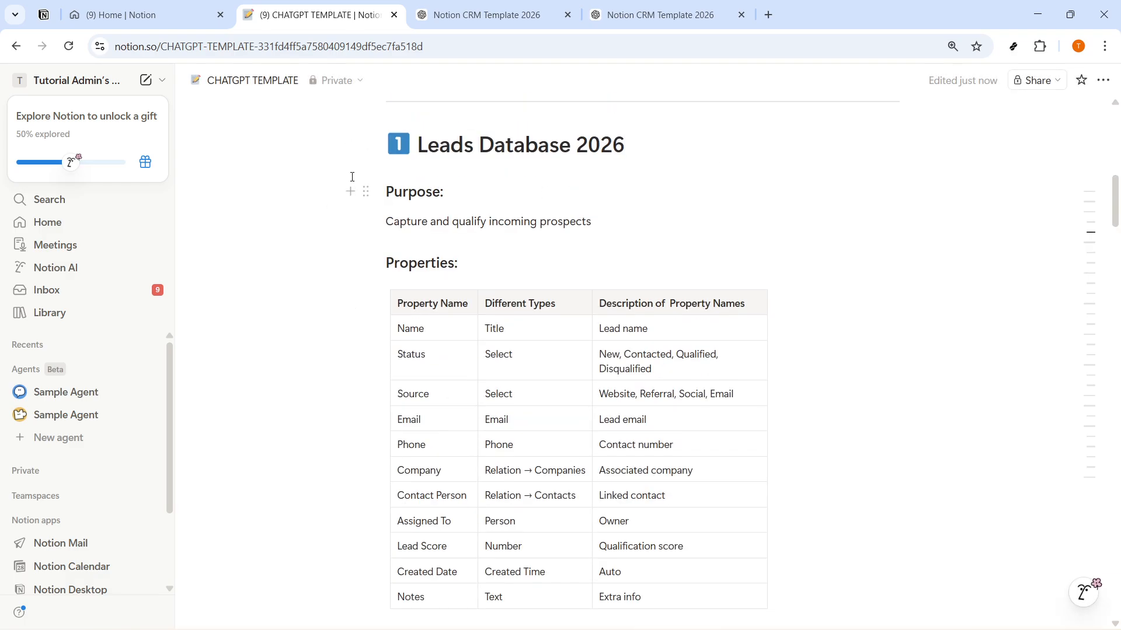
pyautogui.click(350, 191)
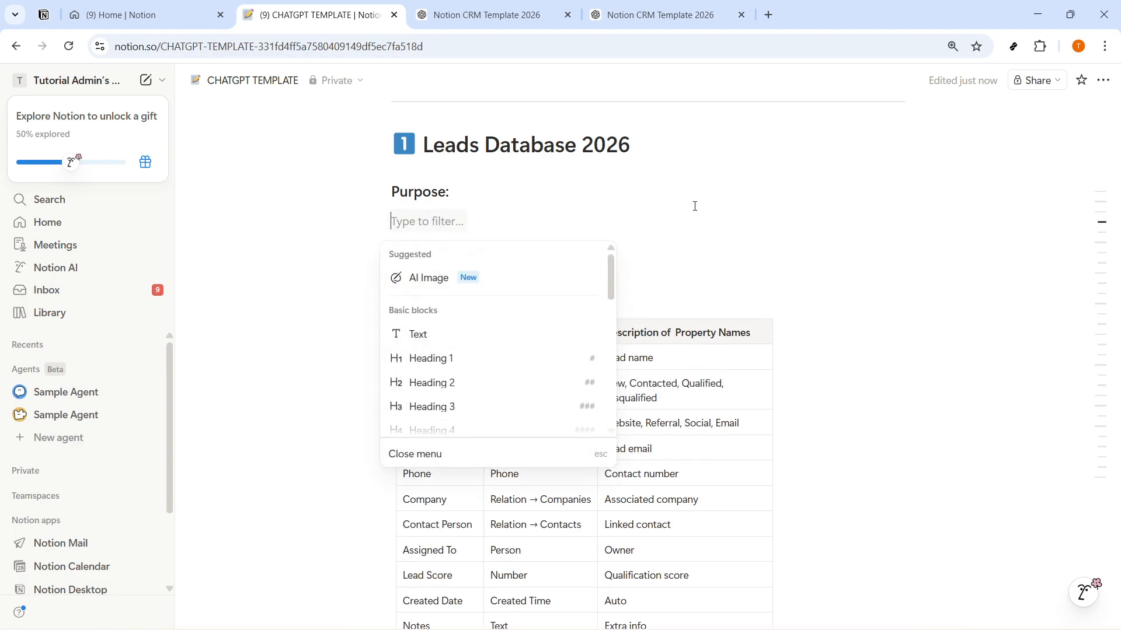
# Delete the RECOMMENDED VIEWS section, including its Deals, Tasks and Activities views, and the content directly below it
pyautogui.scroll(-15, 671, 263)
pyautogui.scroll(-20, 662, 352)
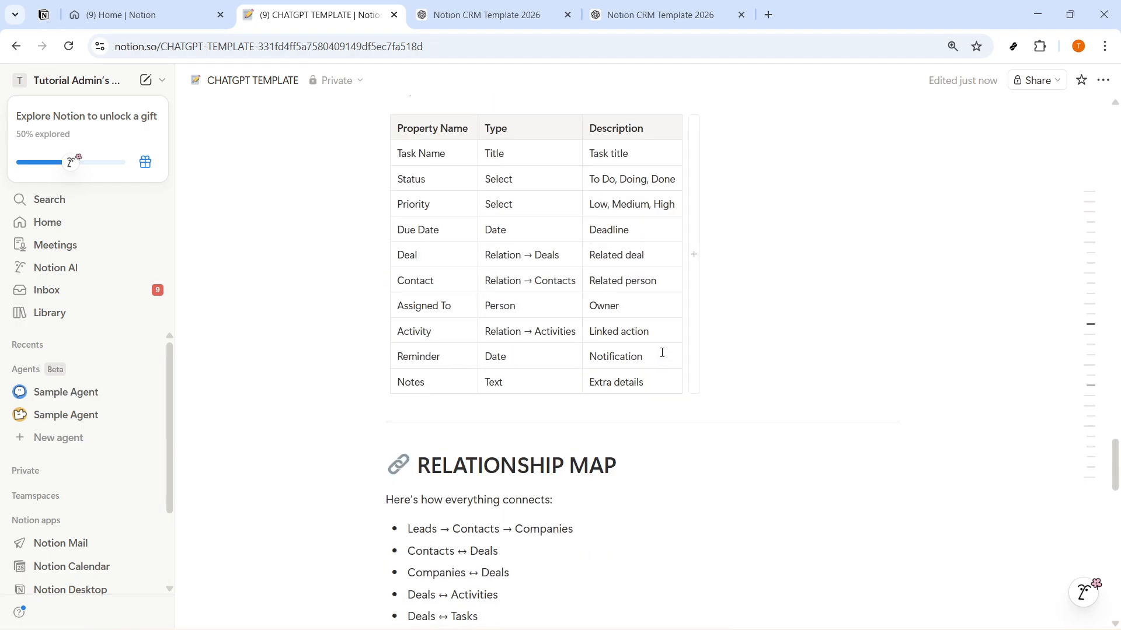
pyautogui.scroll(-1, 662, 353)
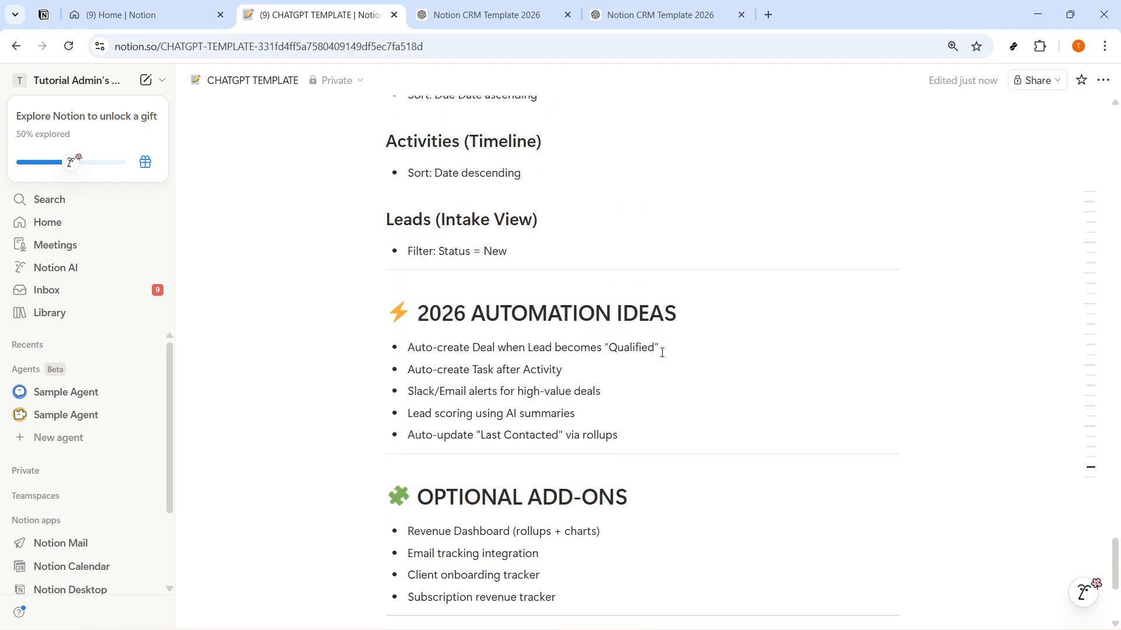
pyautogui.scroll(15, 662, 353)
pyautogui.scroll(-10, 662, 352)
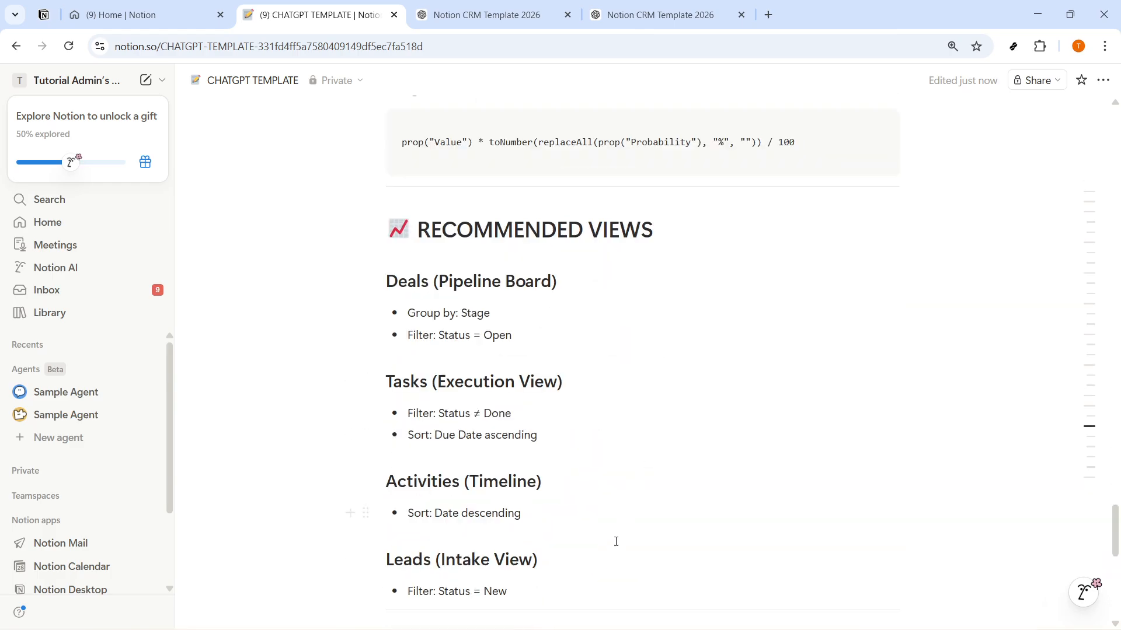
pyautogui.scroll(-5, 616, 542)
pyautogui.moveTo(559, 567); pyautogui.dragTo(388, 315)
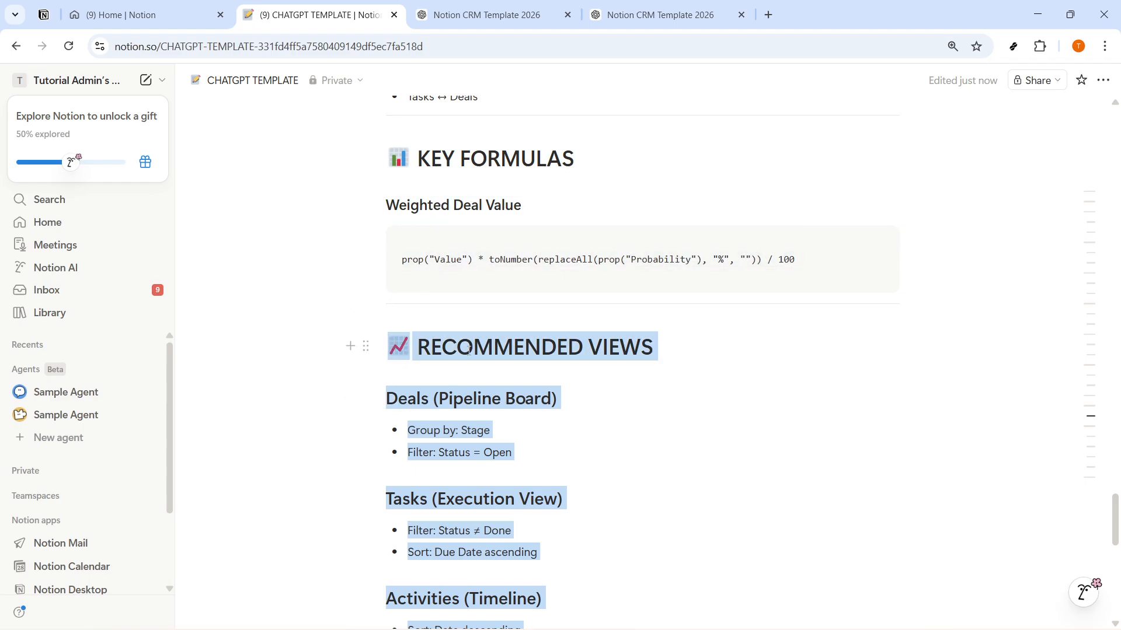
pyautogui.press('BackSpace')
pyautogui.moveTo(560, 486); pyautogui.dragTo(375, 333)
pyautogui.press('BackSpace')
# Add the CHATGPT TEMPLATE page to favorites and lock the page against editing
pyautogui.scroll(10, 491, 359)
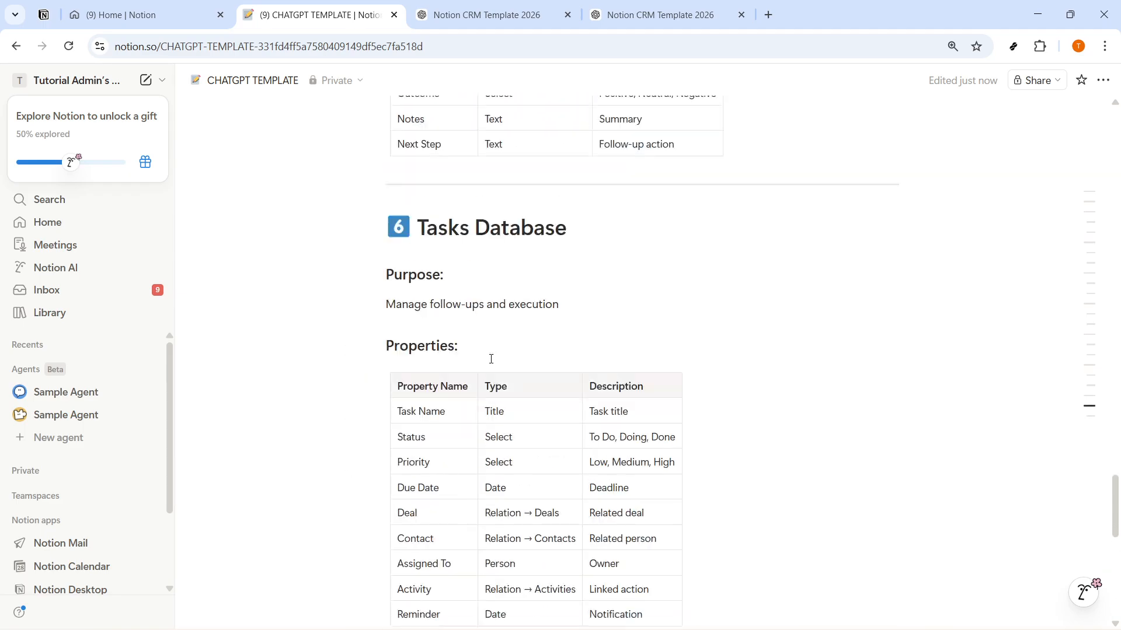
pyautogui.click(1082, 80)
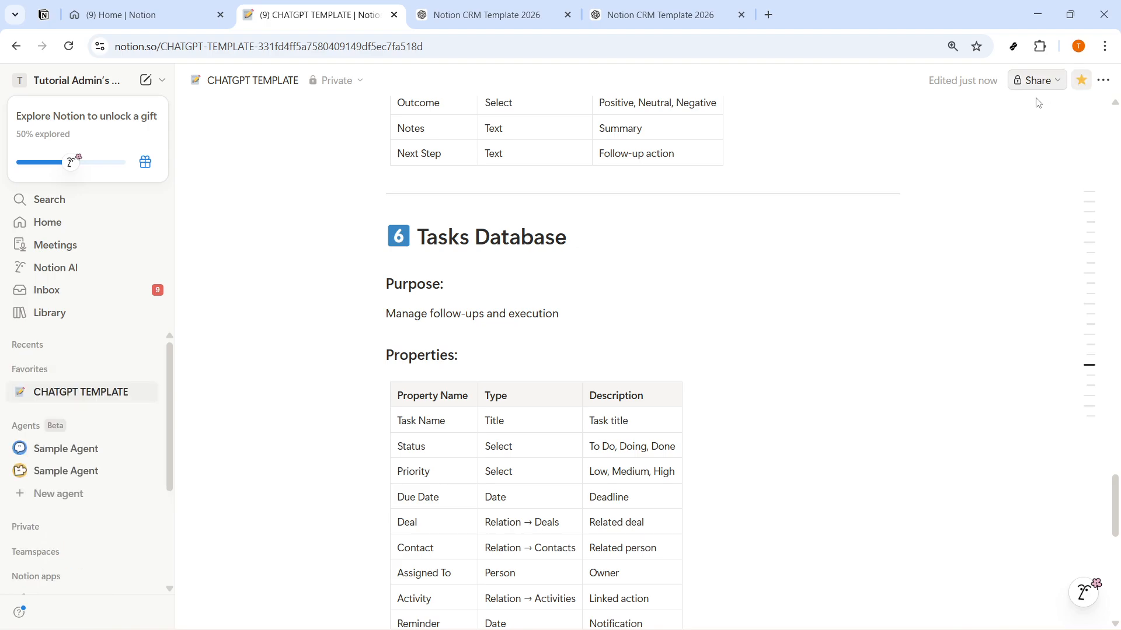
pyautogui.scroll(5, 808, 362)
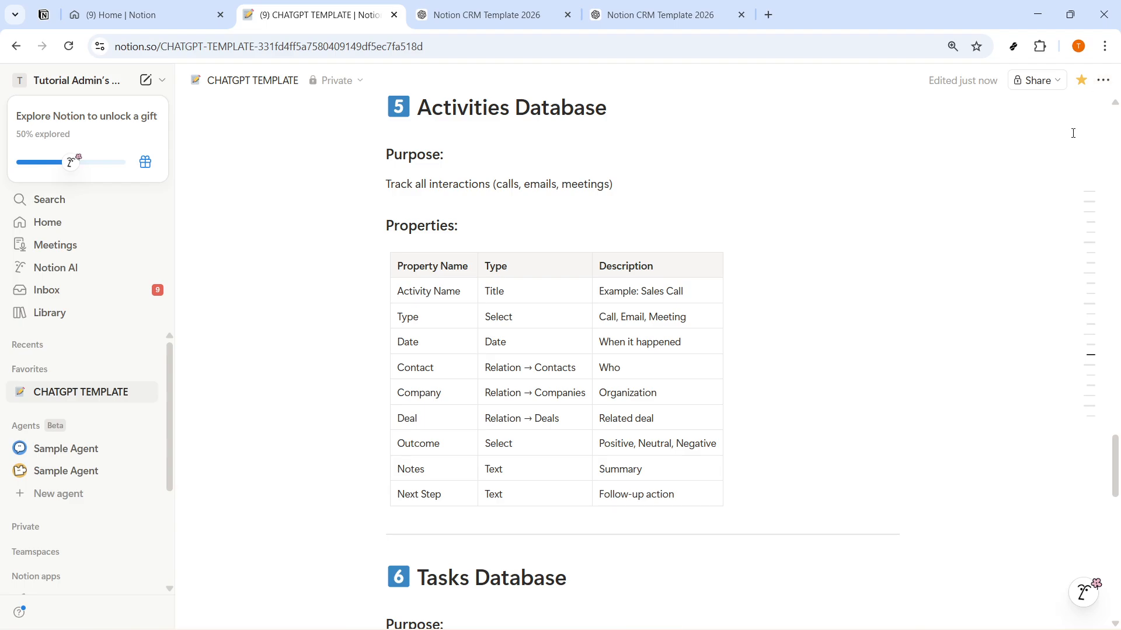
pyautogui.click(1103, 80)
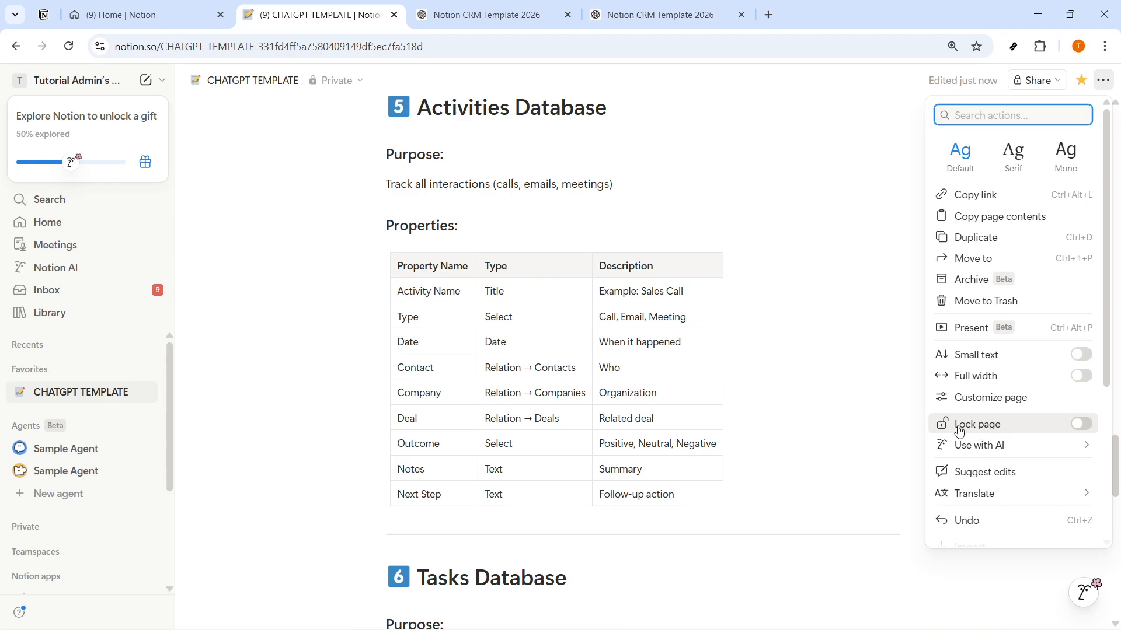
pyautogui.click(1081, 432)
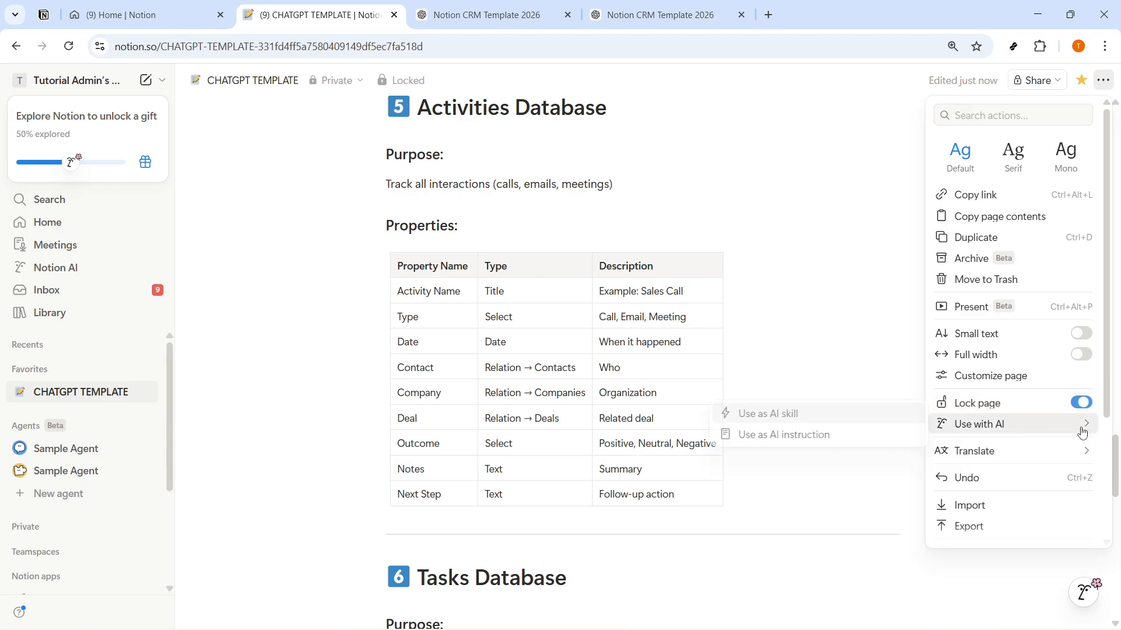
pyautogui.click(794, 318)
# View the unlock options of the locked CHATGPT TEMPLATE page and highlight its title
pyautogui.scroll(20, 768, 348)
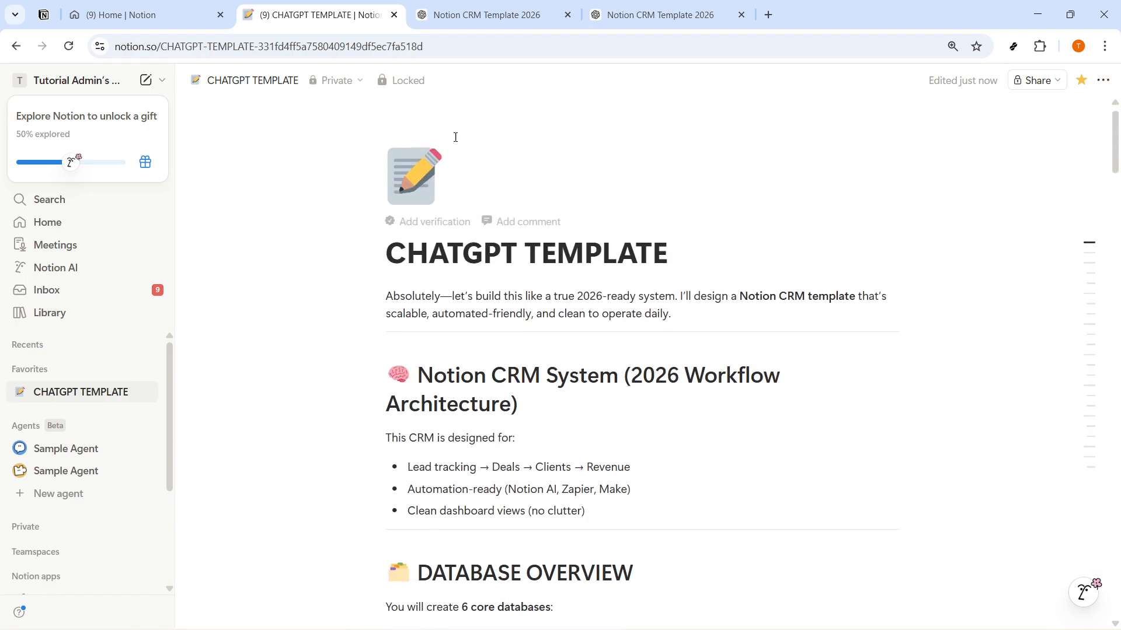
pyautogui.click(411, 85)
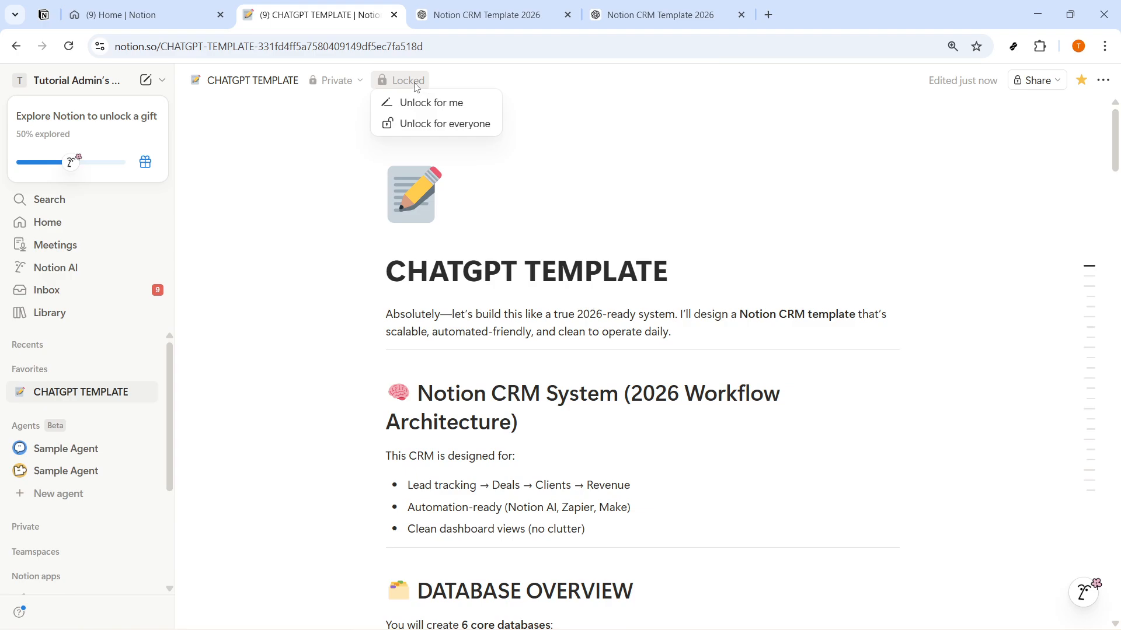
pyautogui.click(628, 273)
pyautogui.moveTo(671, 276); pyautogui.dragTo(385, 275)
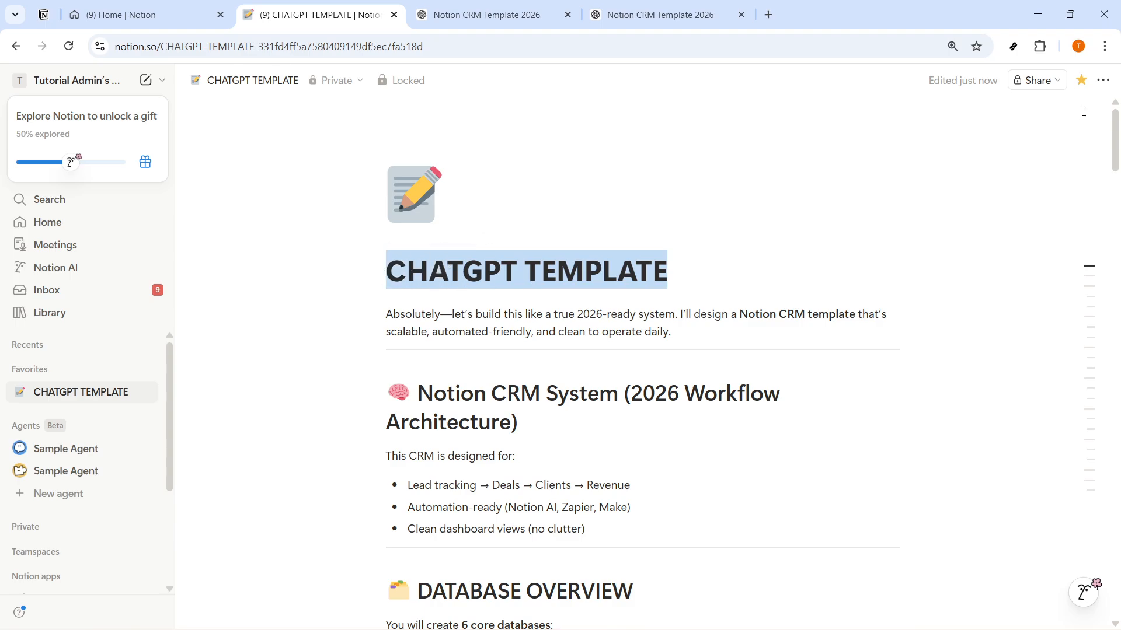
# Duplicate the locked CHATGPT TEMPLATE page and look through the content of the copy
pyautogui.click(1103, 80)
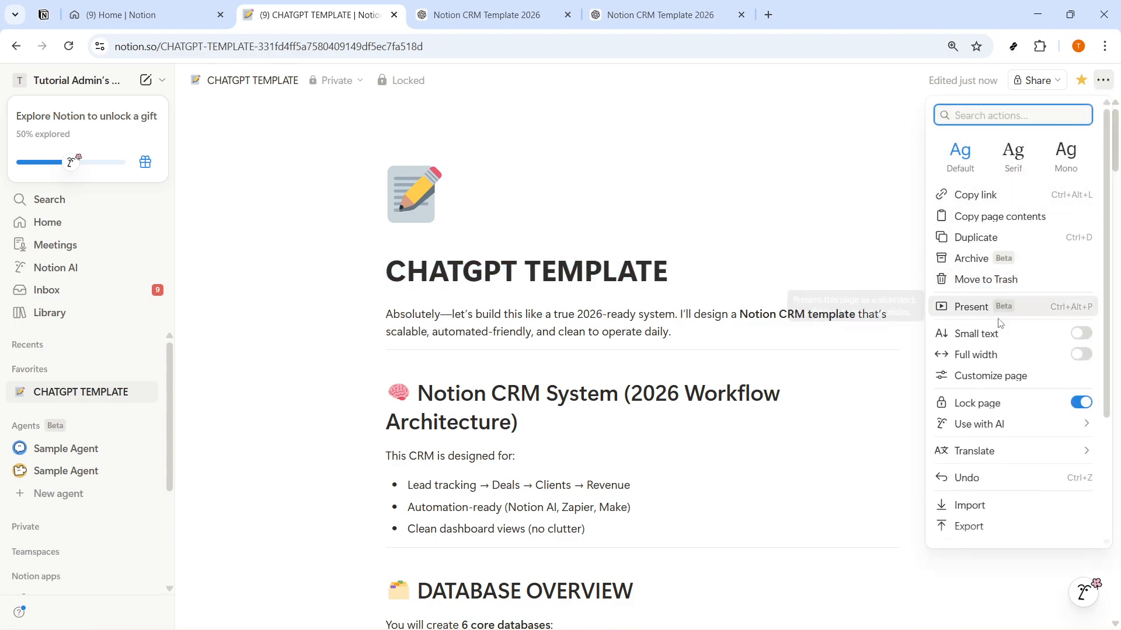
pyautogui.click(986, 236)
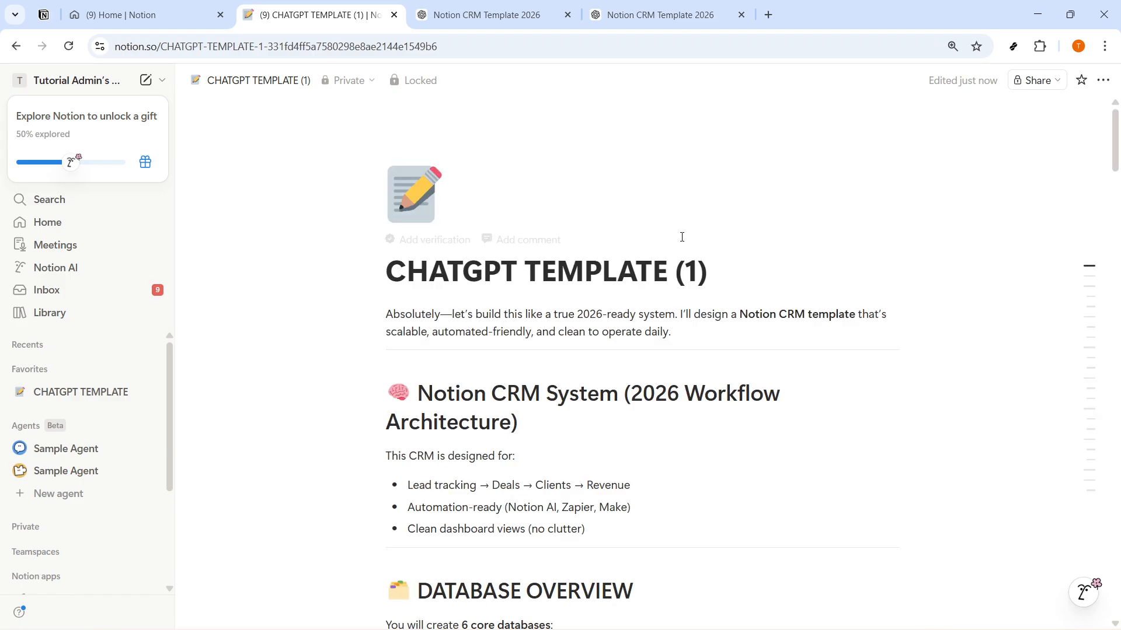
pyautogui.scroll(-20, 750, 435)
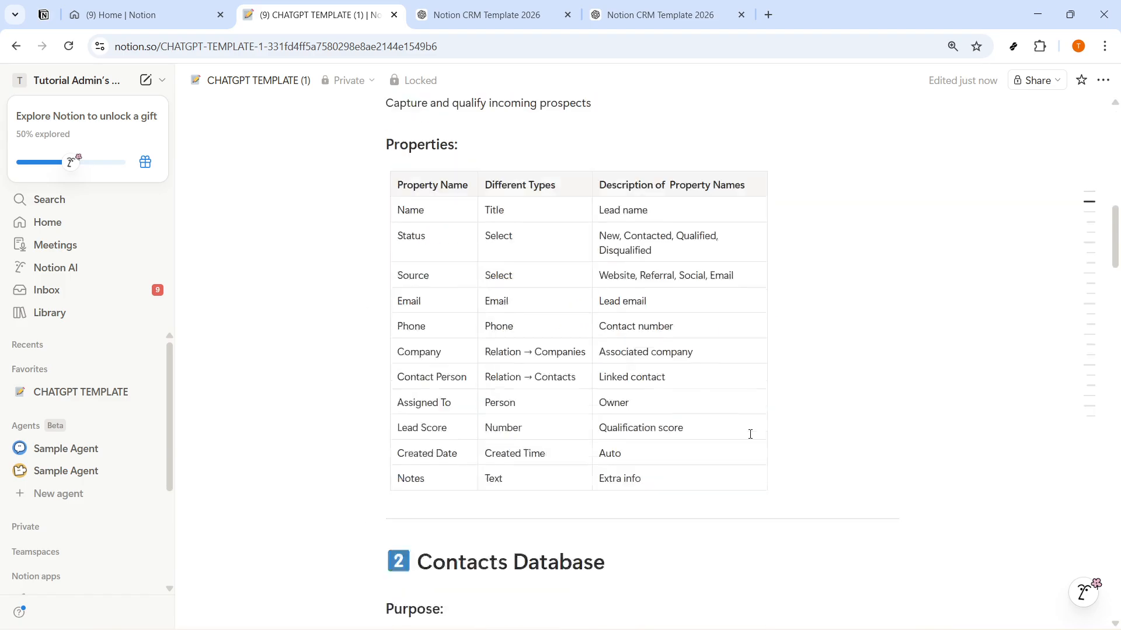
pyautogui.scroll(20, 748, 435)
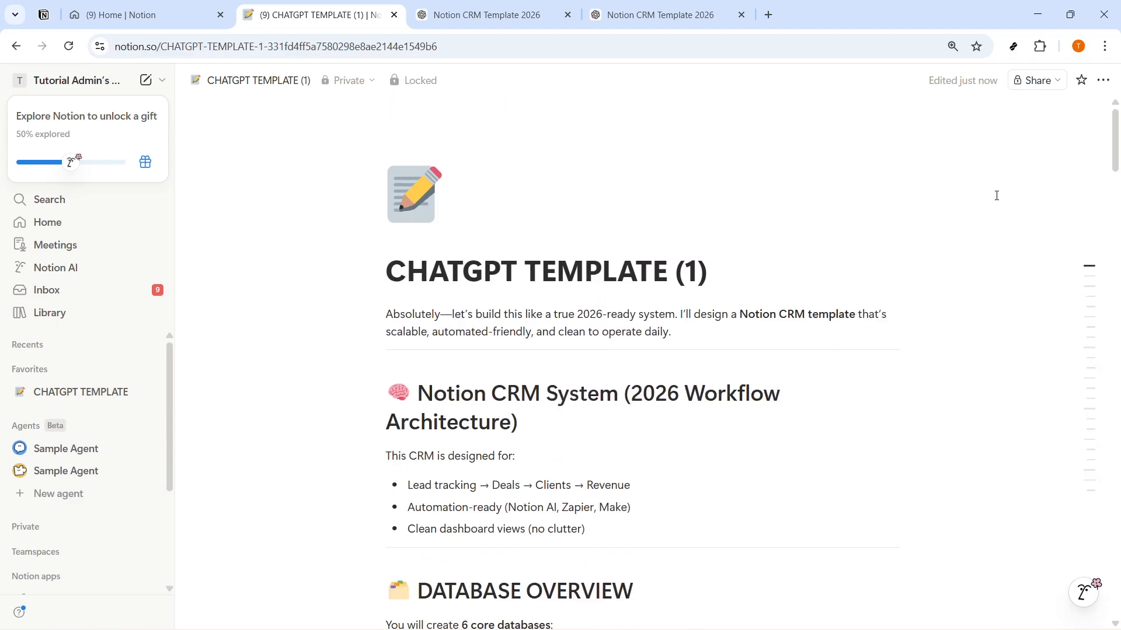